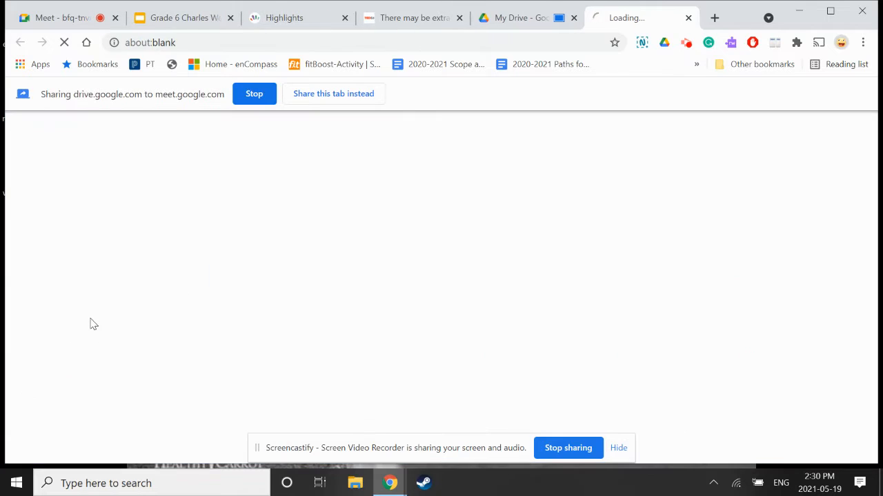
- Share the new form's tab in the meeting and title the form "What does life need to survive?"
click(334, 95)
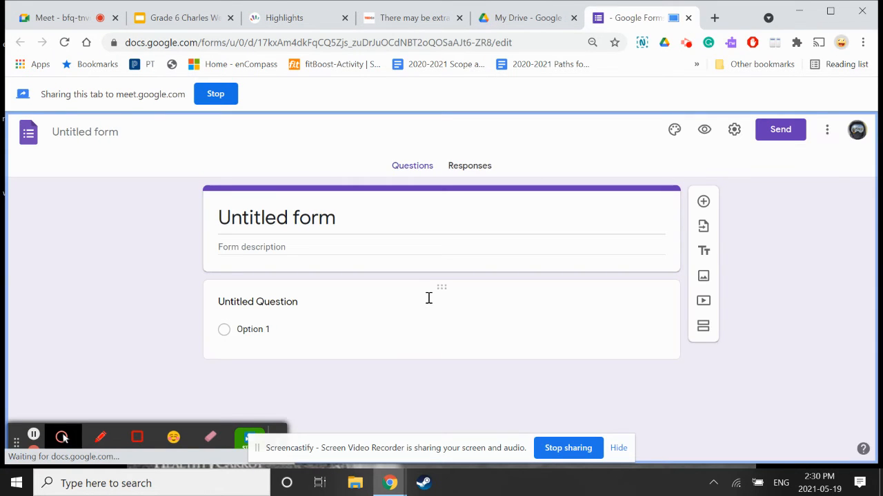
click(342, 220)
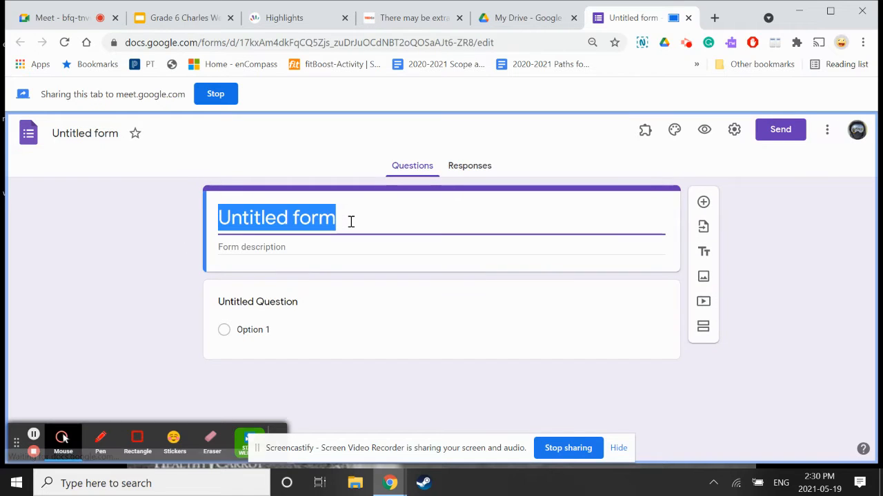
key(BackSpace)
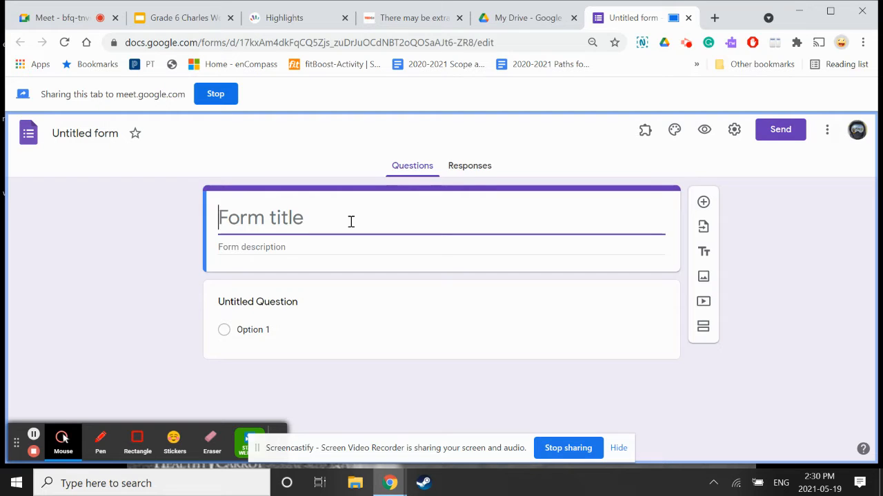
text(W)
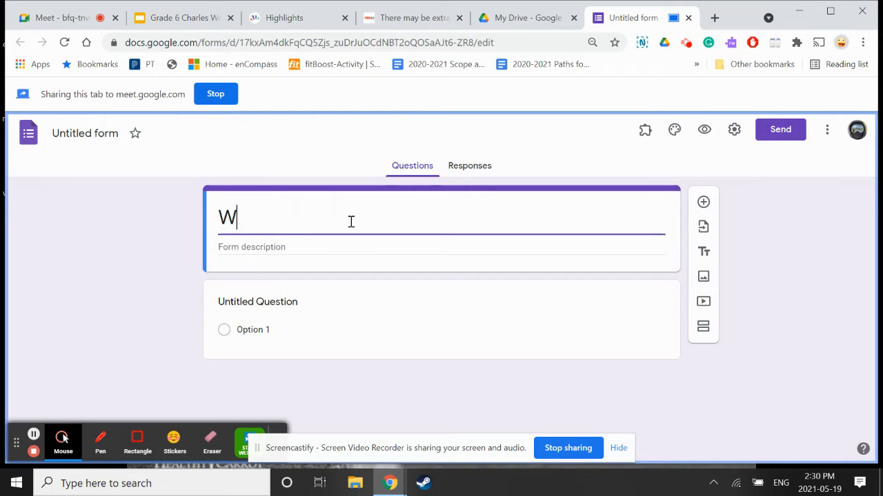
text(hat )
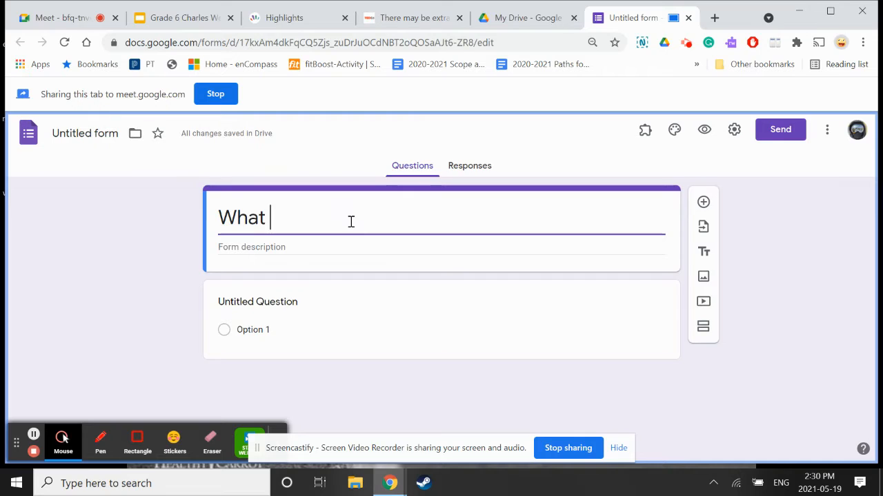
text(does life nee)
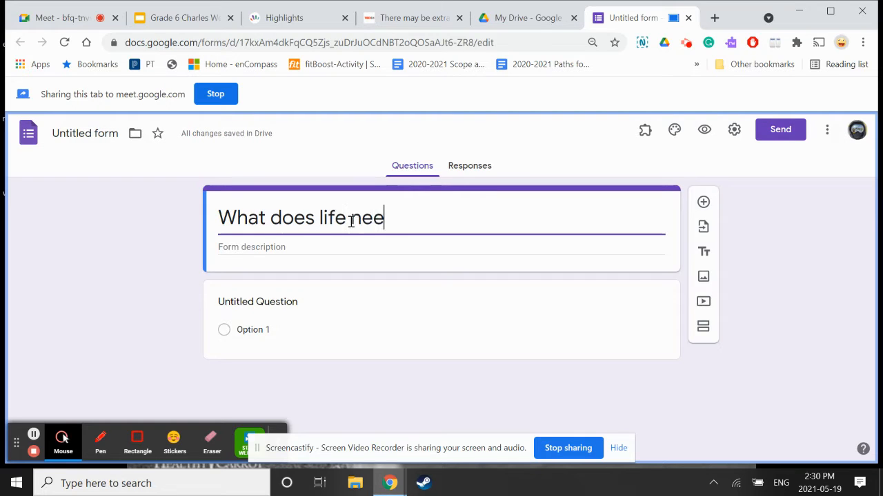
text(d to survi)
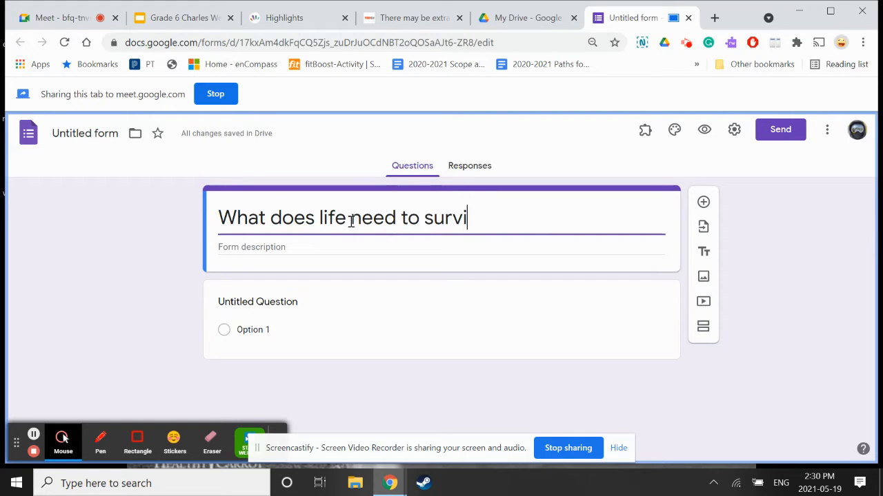
text(ve)
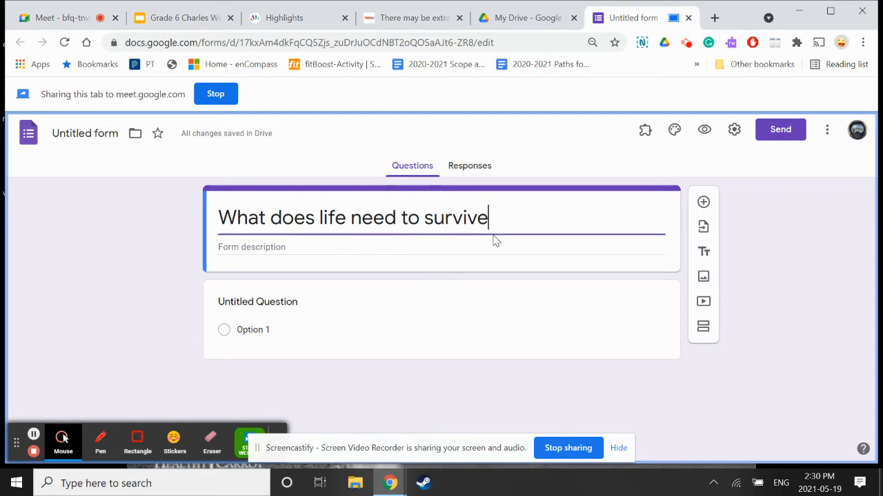
text(?)
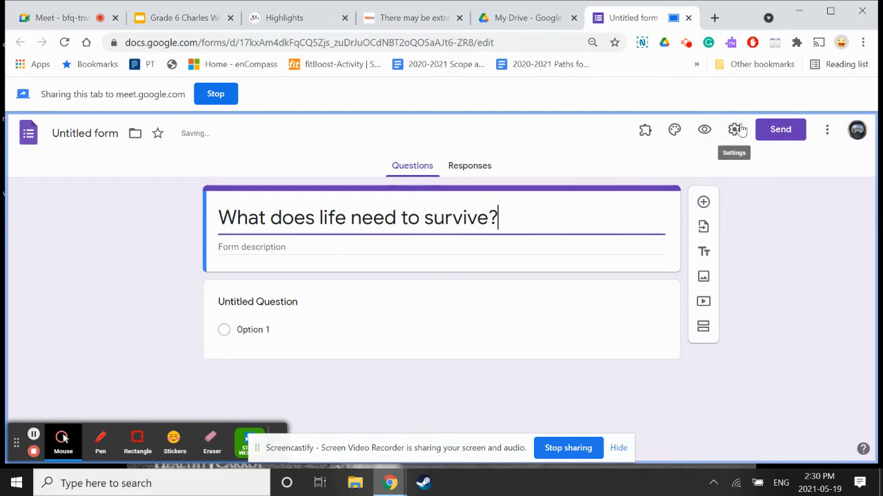
- Set the form to collect emails, remove the restriction to Ottawa Catholic School Board users, and save the settings
click(736, 130)
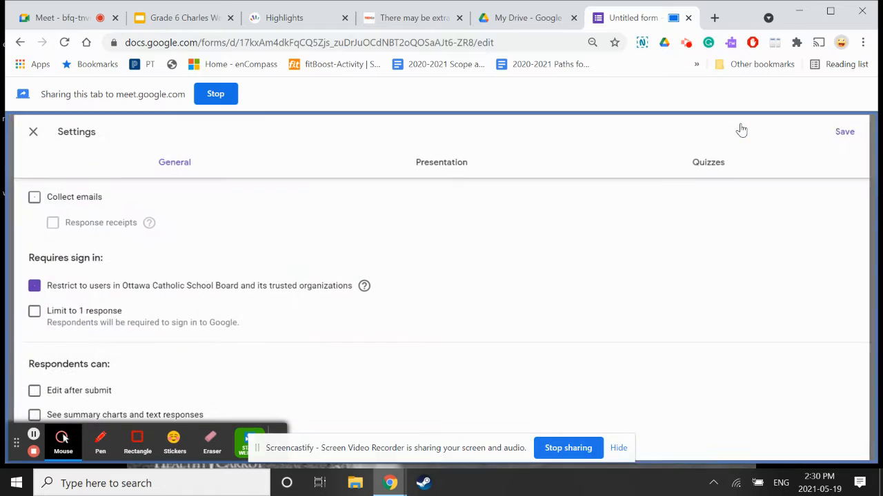
click(26, 197)
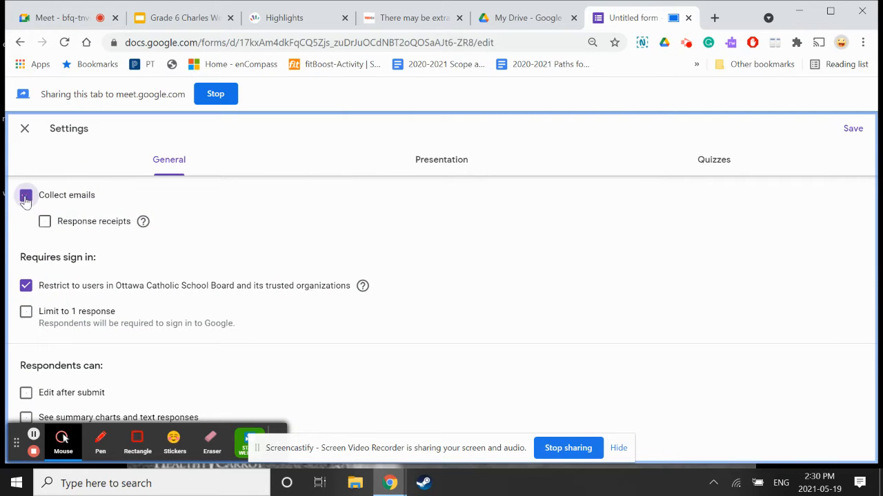
click(26, 285)
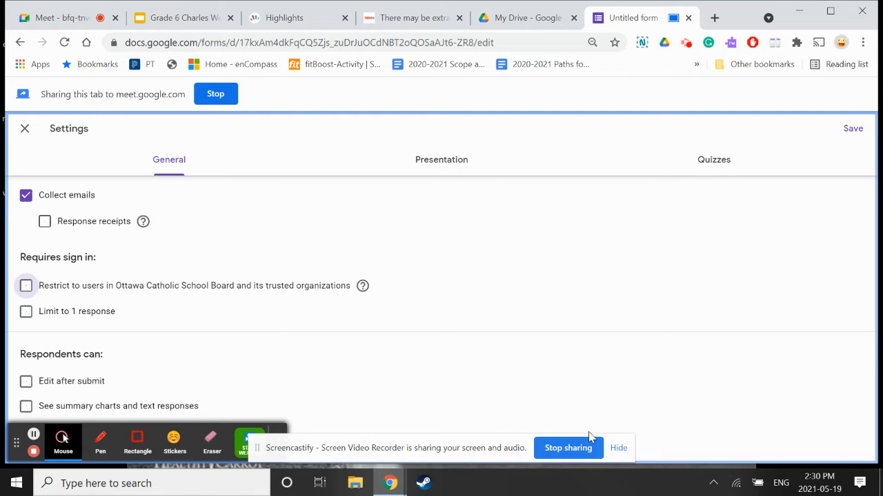
click(618, 448)
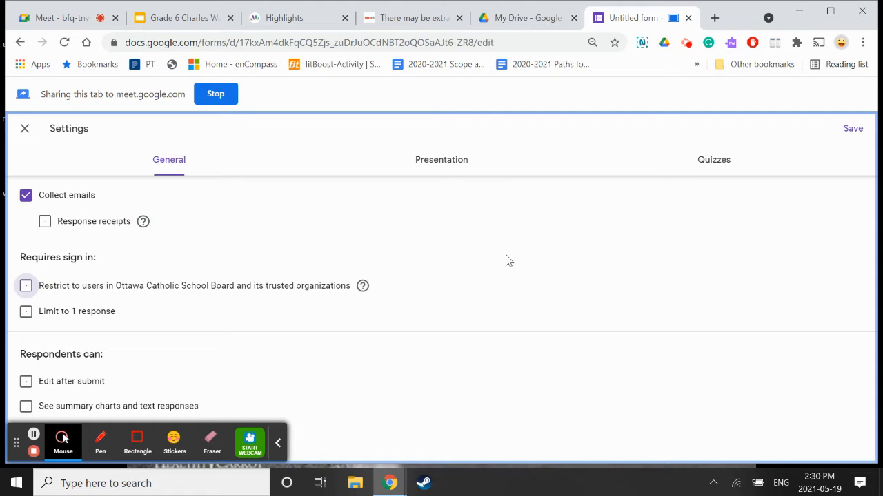
click(854, 129)
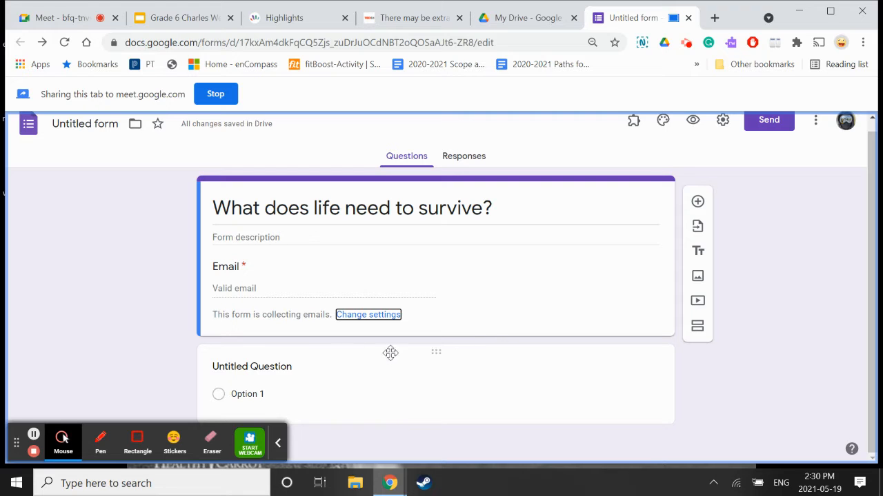
- Fill in the untitled question as "What are the most important things an organism needs to survive?" with the Paragraph answer type
click(280, 366)
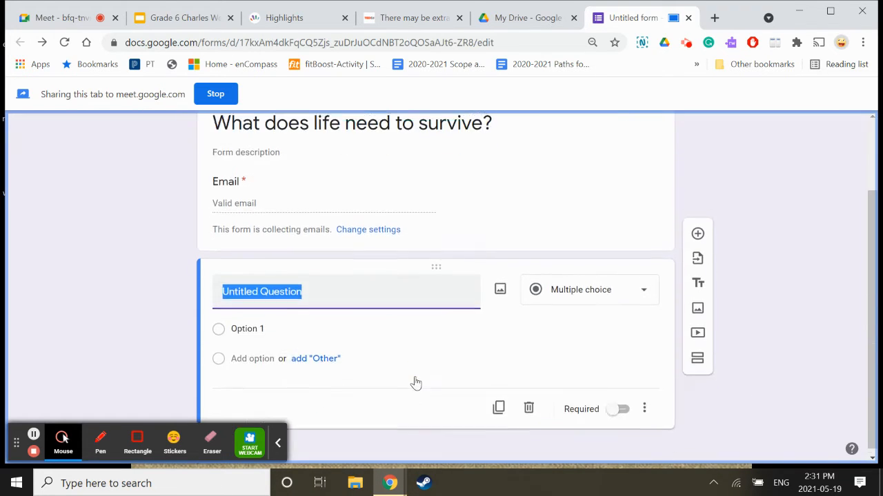
text(What are t)
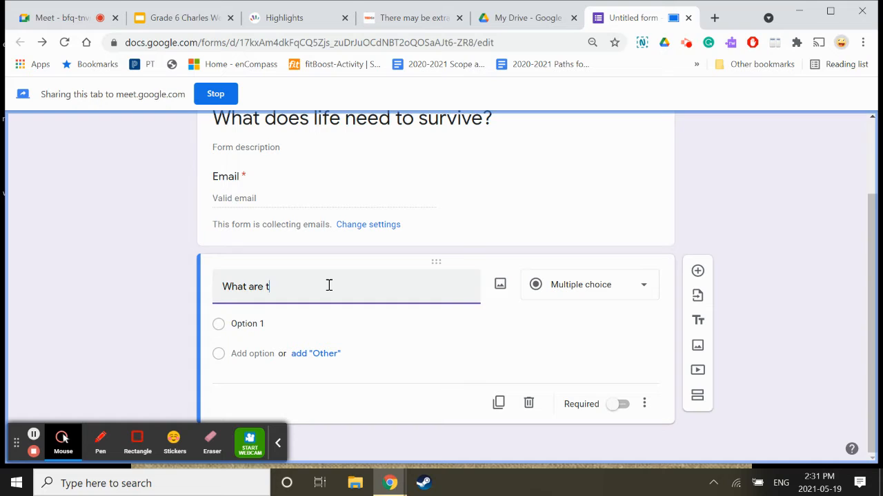
text(he most important things an organism)
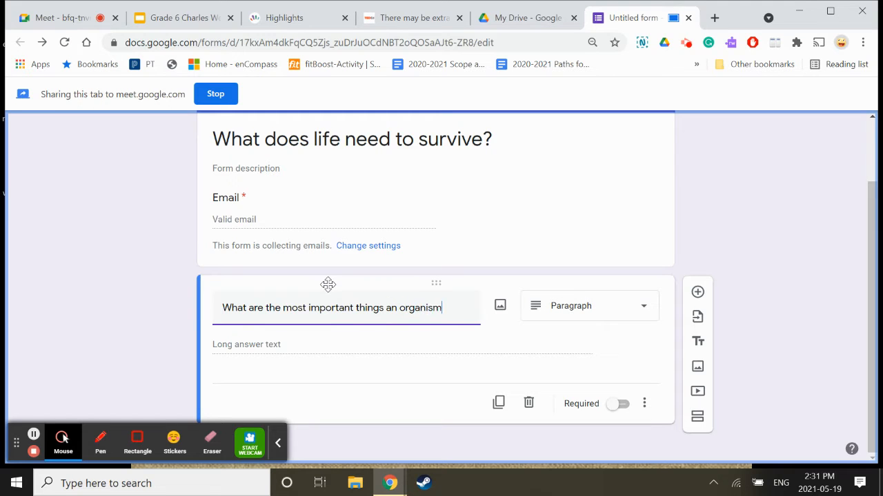
text( needs to survive)
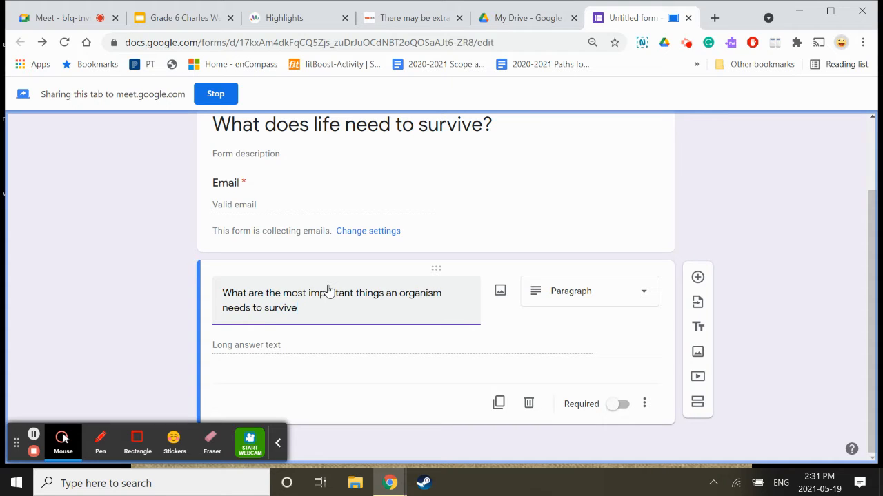
text(?)
click(644, 292)
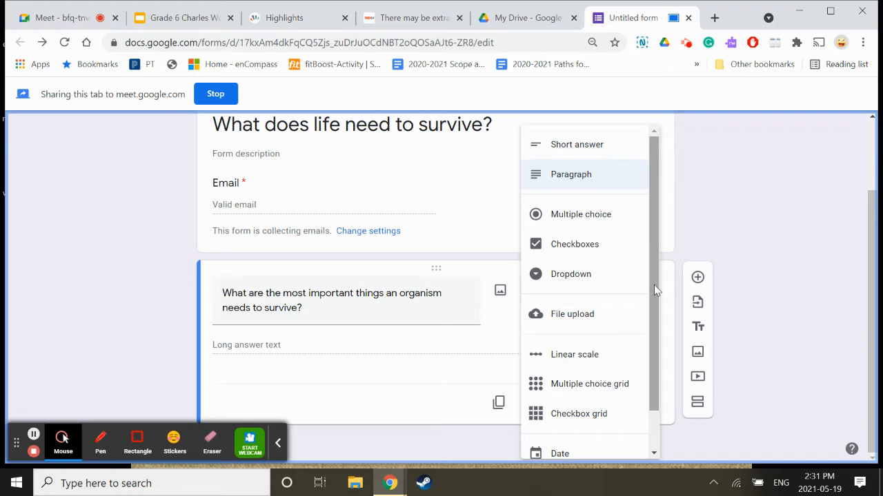
mouse_move(653, 285)
mouse_down()
mouse_move(651, 351)
mouse_move(653, 284)
mouse_up()
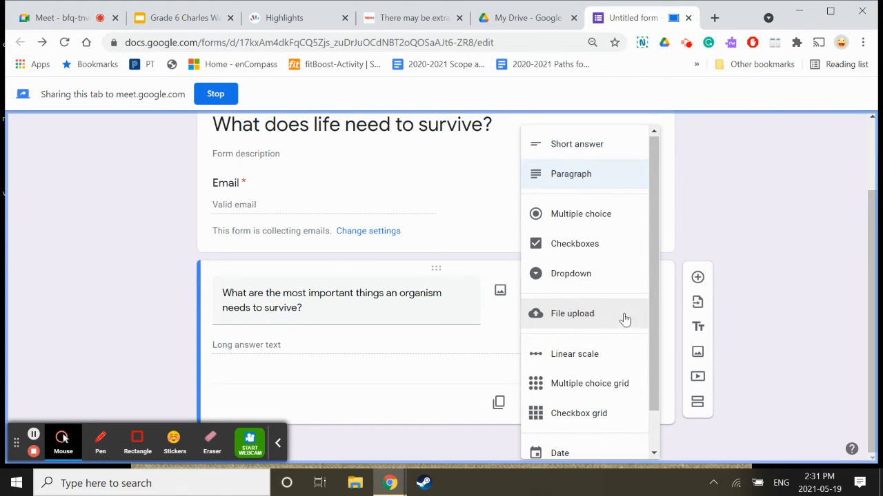
click(578, 176)
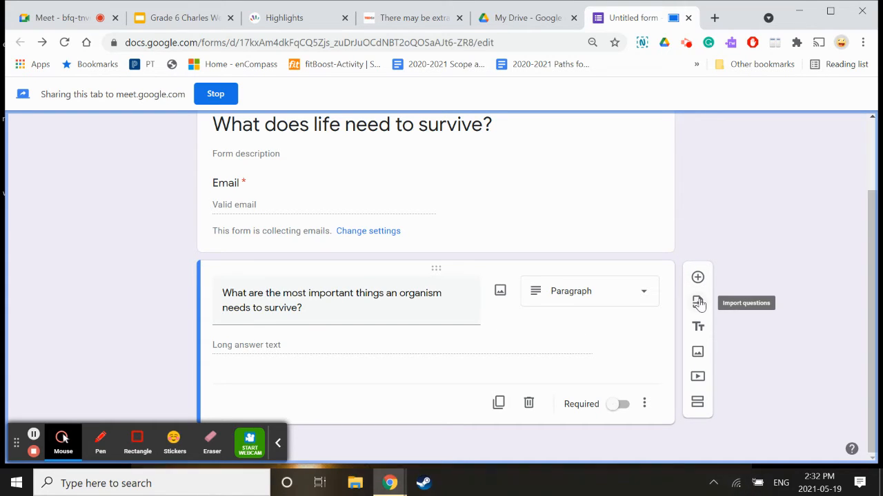
- Start inserting a standalone image below the question and search Google images for "Aliens clipart"
click(697, 355)
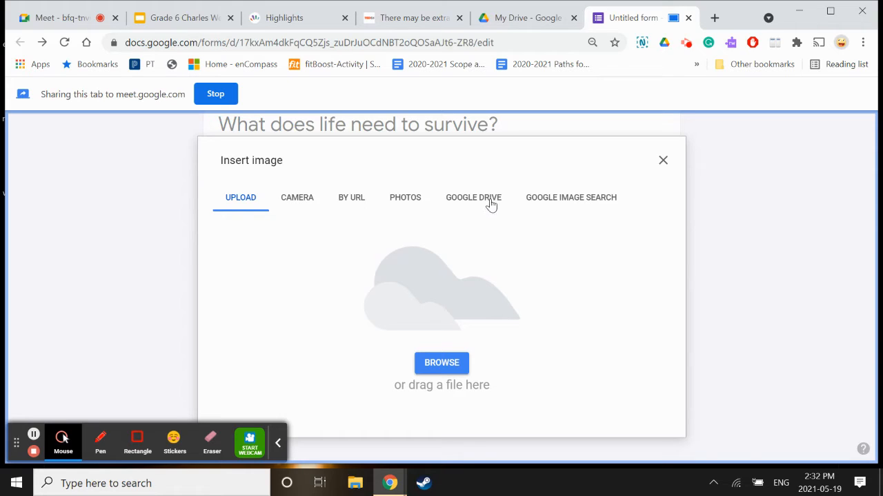
click(571, 207)
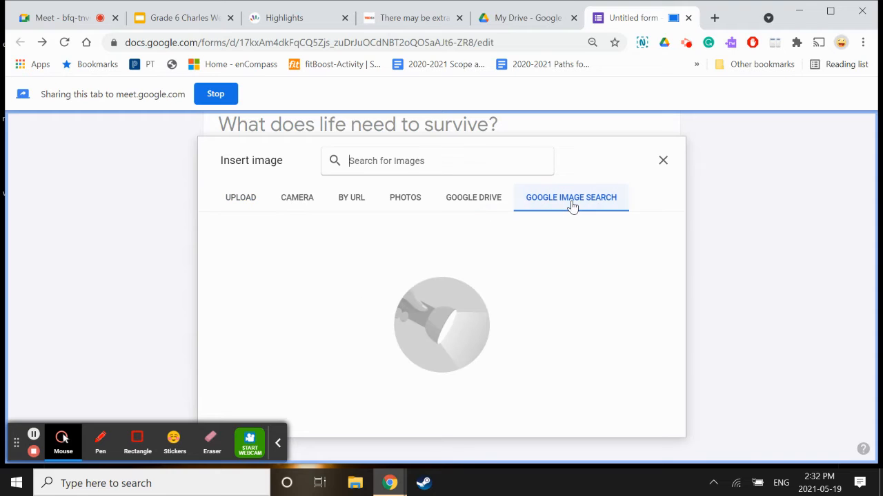
click(480, 159)
text(Aliens)
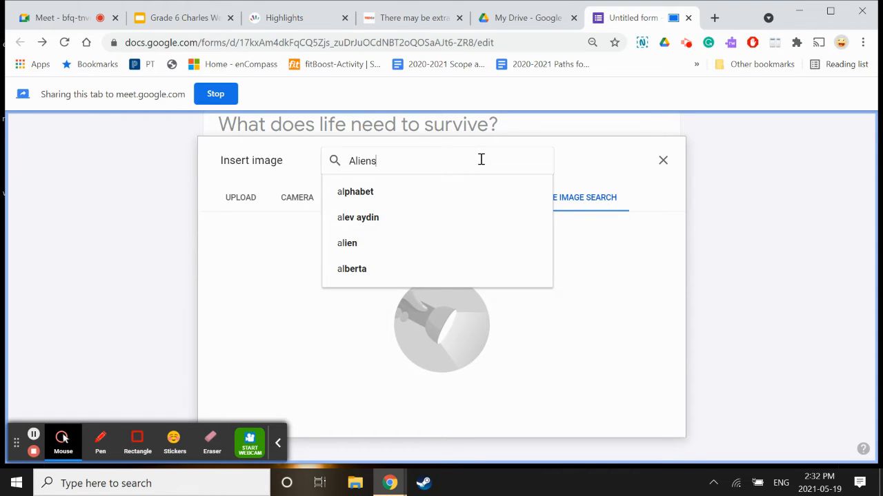
key(Return)
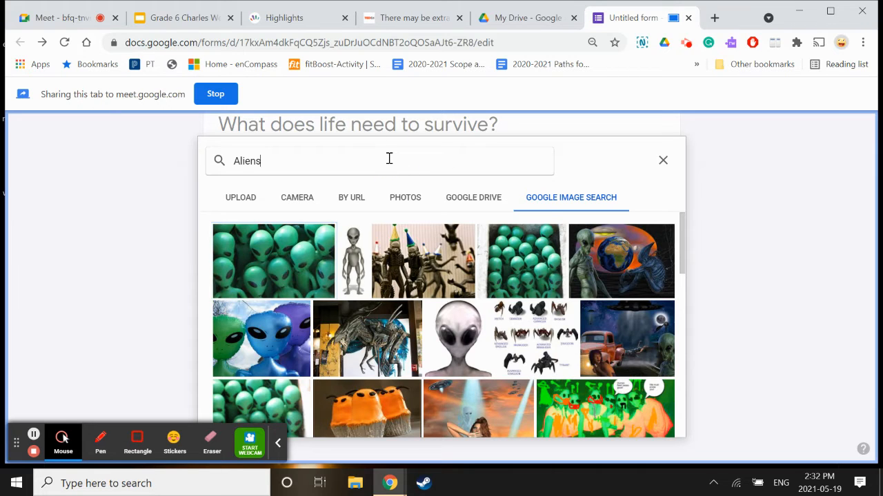
text(clipar)
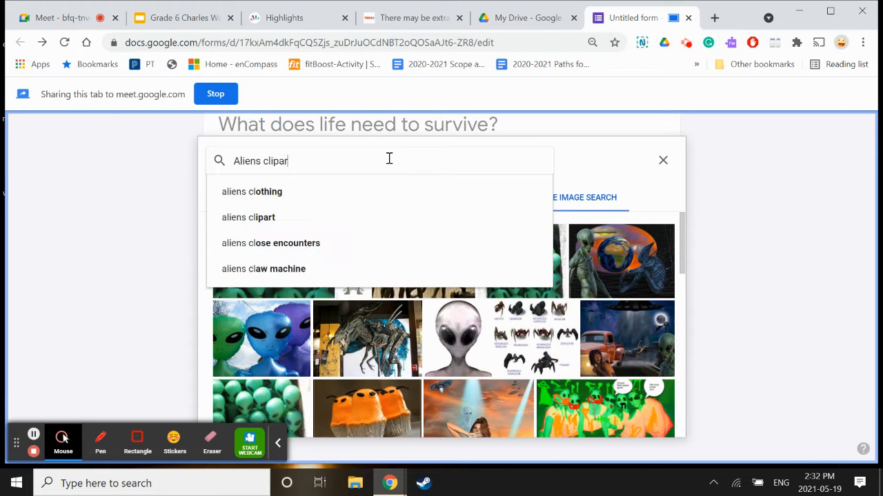
text(t)
key(Return)
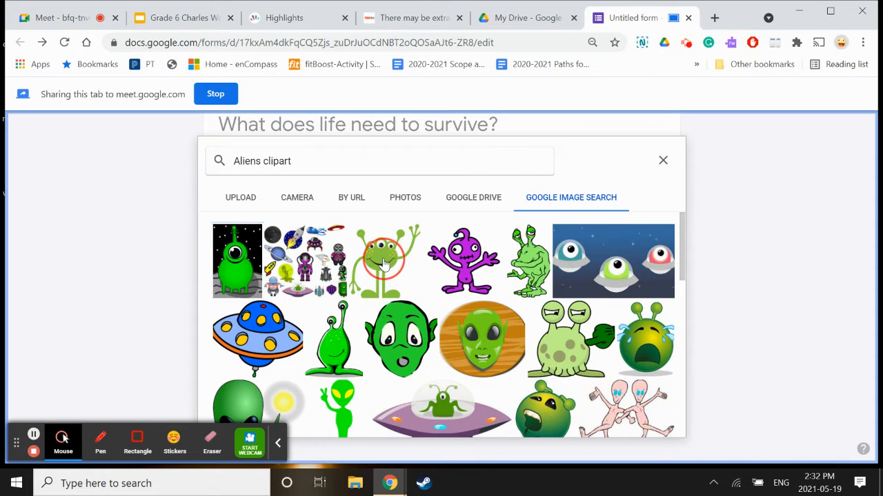
- Insert the waving green three-eyed alien picture from the search results into the form
click(385, 265)
scroll(621, 400, down, 1)
click(652, 422)
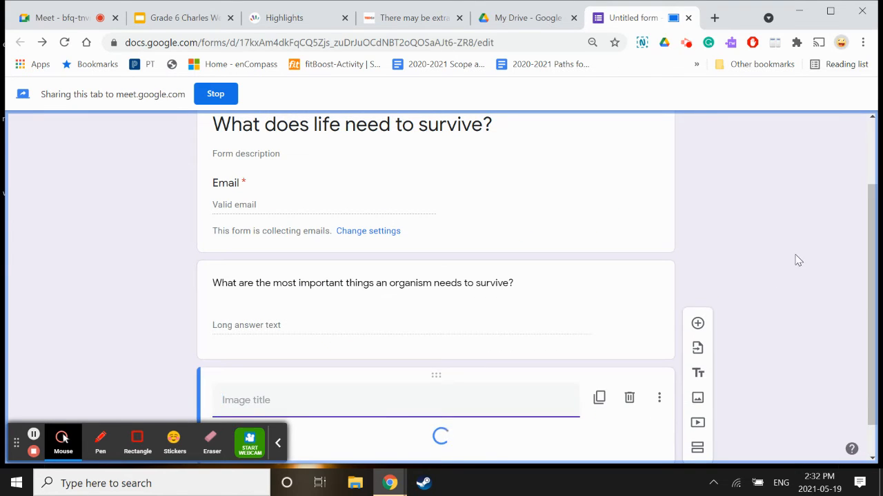
scroll(789, 274, up, 4)
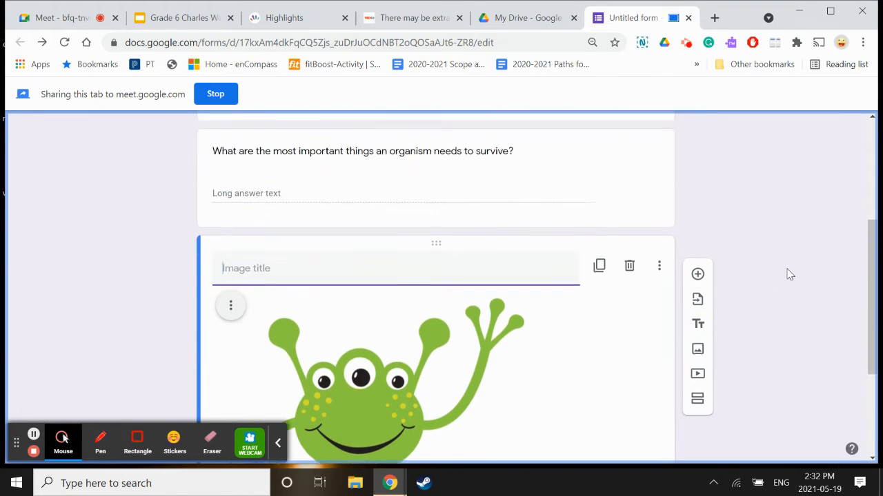
scroll(790, 275, down, 5)
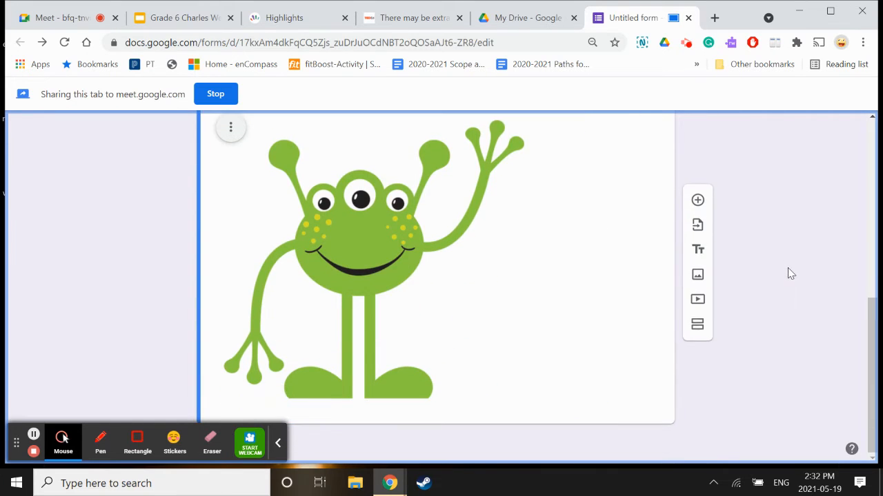
scroll(788, 269, up, 2)
scroll(790, 271, up, 1)
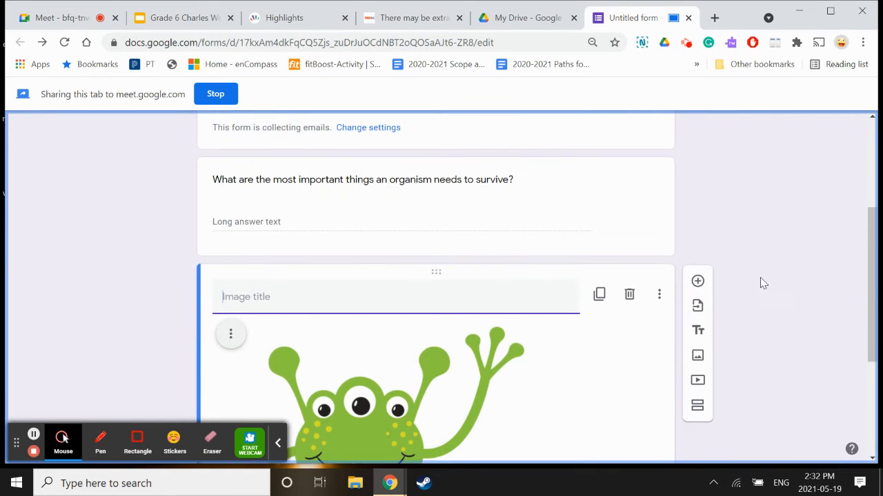
- Move the alien image block above the question about what an organism needs to survive
drag(530, 387, 530, 331)
click(526, 388)
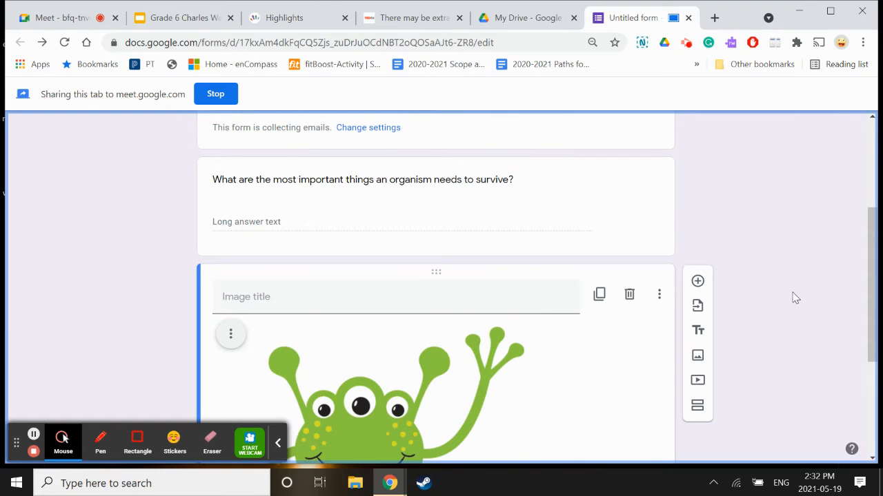
drag(655, 271, 653, 185)
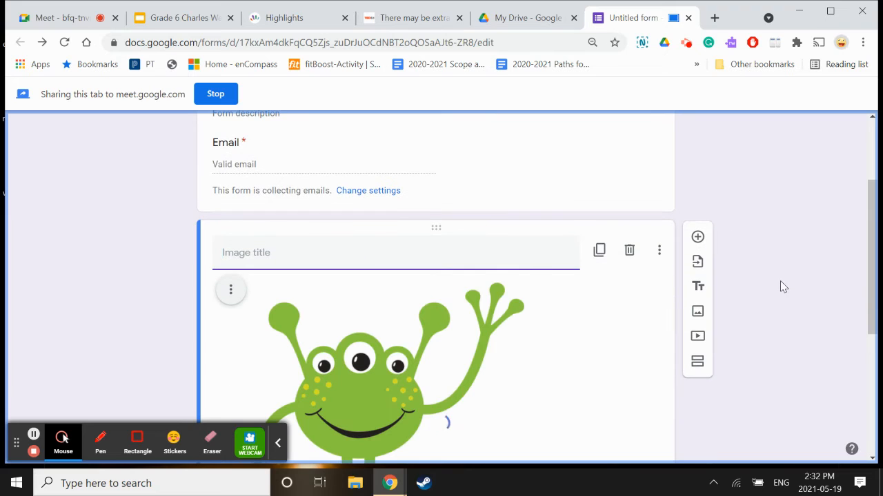
scroll(780, 284, down, 4)
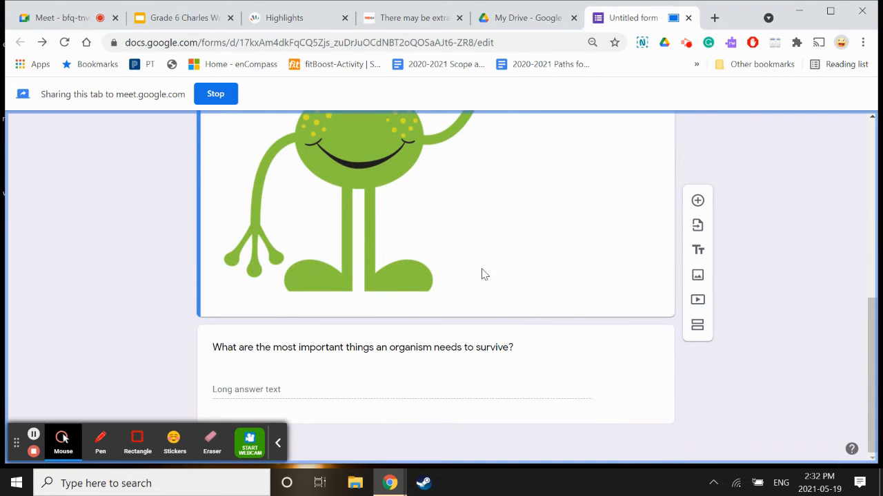
scroll(627, 315, up, 4)
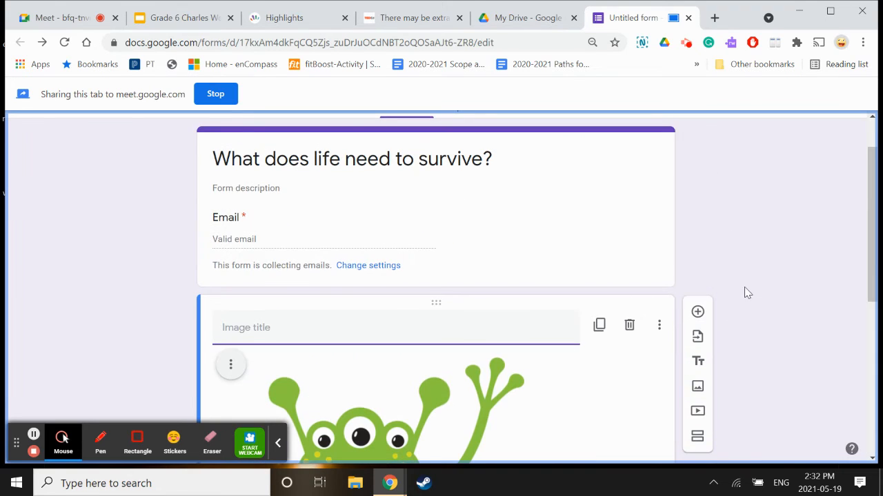
scroll(747, 281, down, 2)
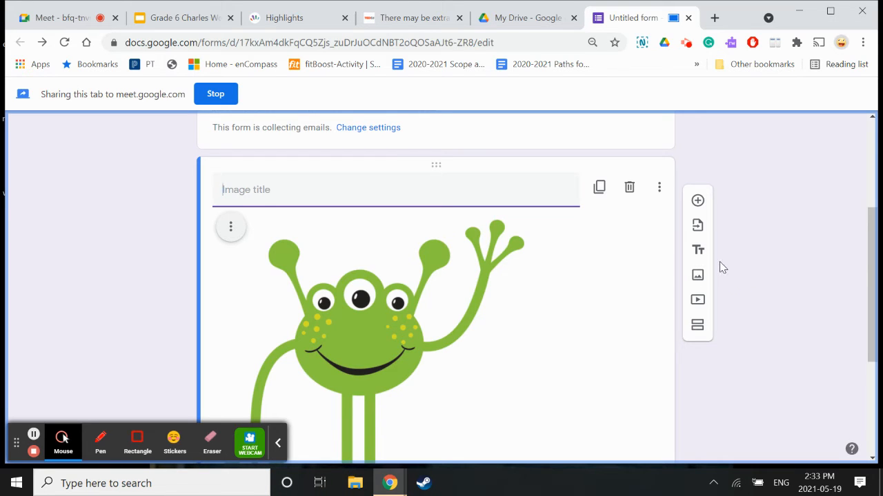
scroll(720, 262, down, 2)
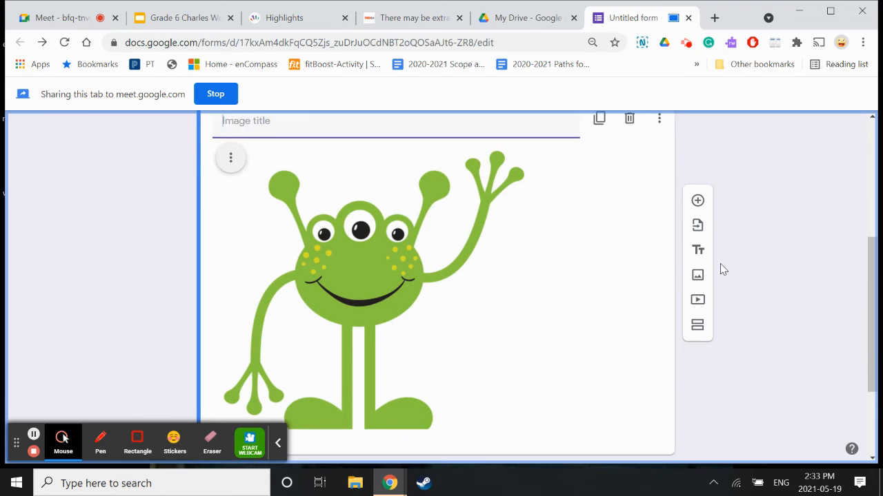
scroll(722, 269, down, 2)
scroll(718, 265, up, 2)
- Switch to Google Meet to admit the waiting participant, return to the form editor and dismiss the browser notification
click(45, 21)
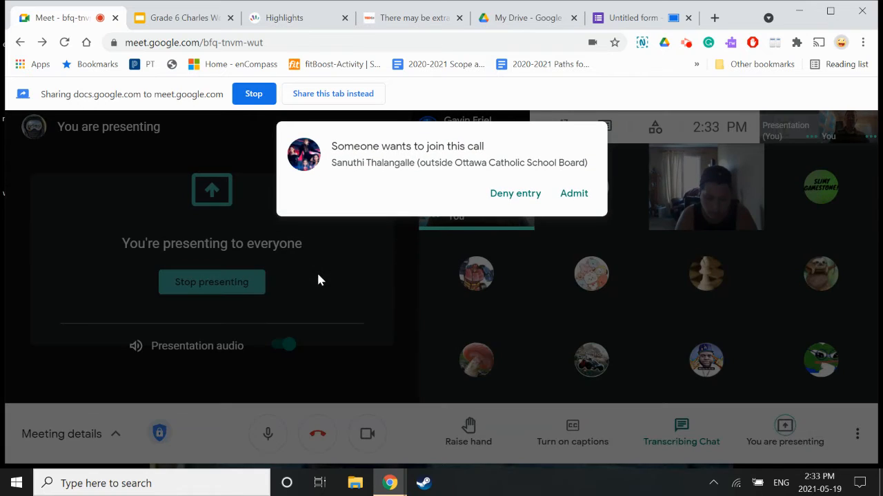
click(568, 196)
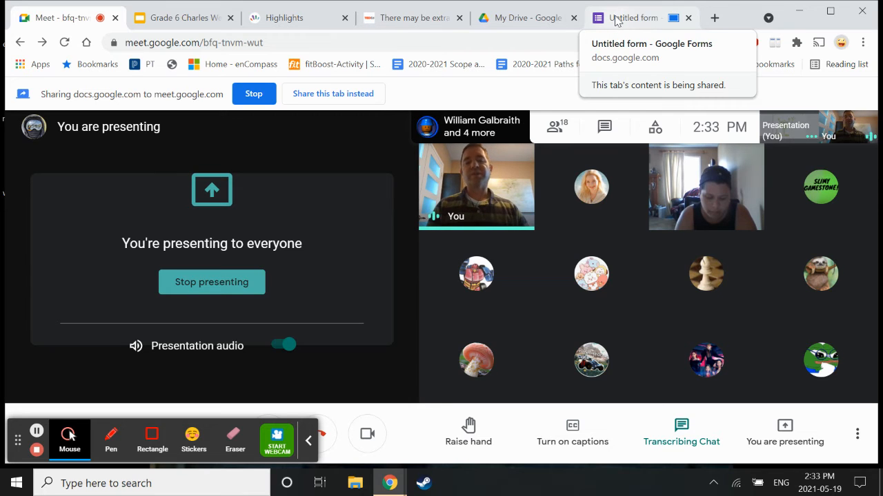
click(616, 21)
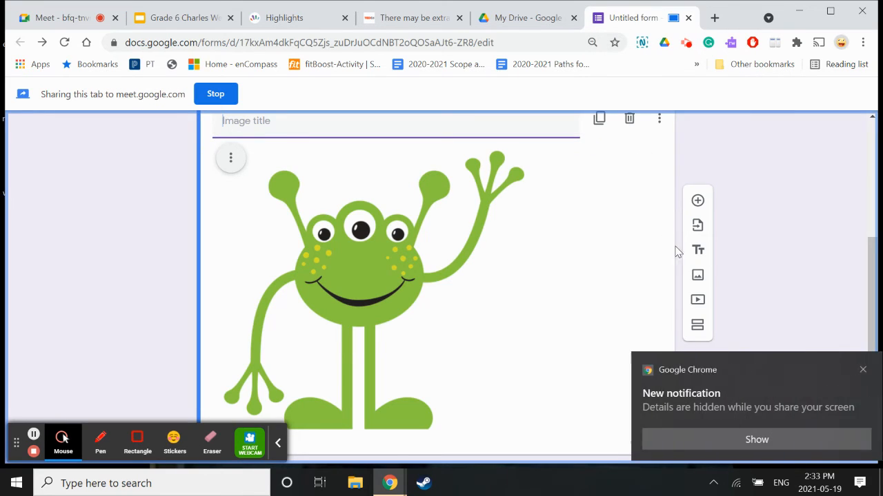
click(853, 370)
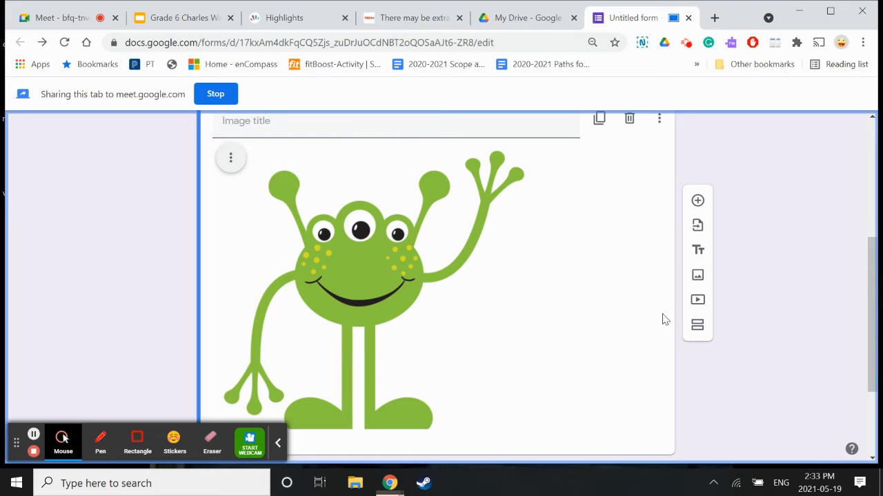
- Open the respondent preview of the form and look it over from the title to the end
scroll(652, 317, up, 5)
scroll(645, 337, down, 6)
scroll(641, 348, up, 5)
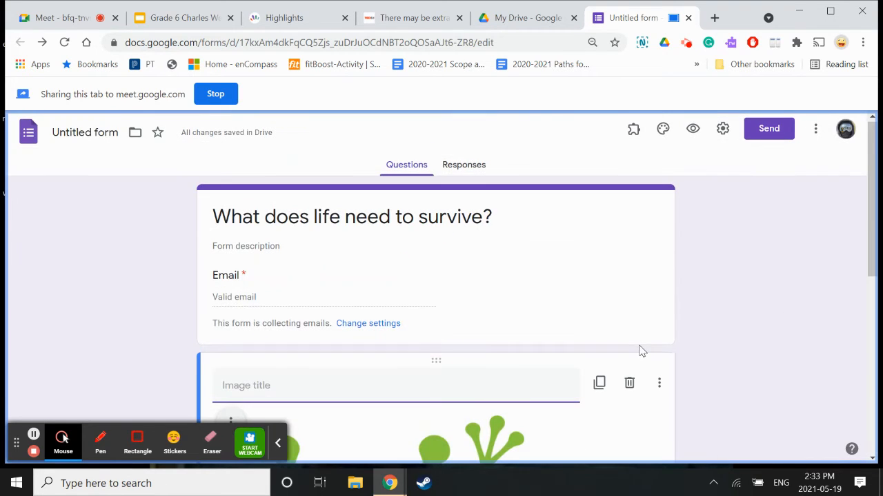
click(693, 129)
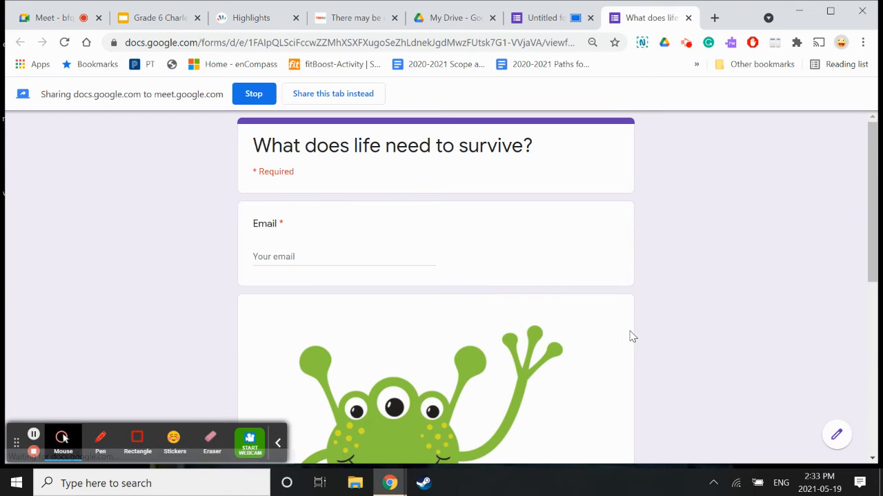
scroll(630, 336, down, 6)
scroll(666, 348, up, 6)
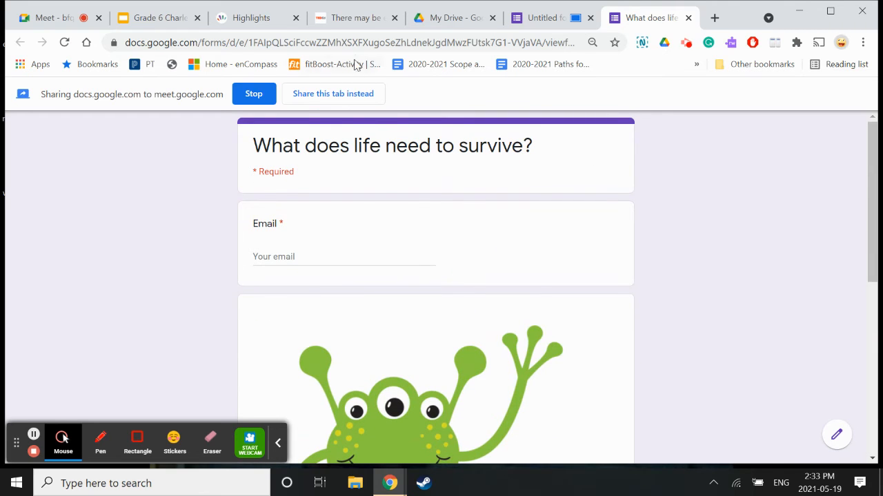
- Share the preview tab with the meeting while looking through the form, and return the sharing to the form editor tab
click(350, 93)
scroll(775, 330, down, 1)
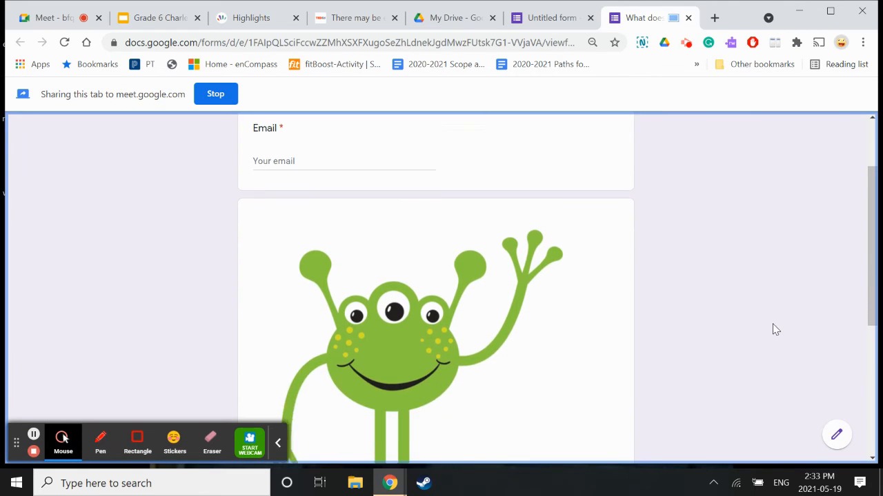
scroll(775, 331, down, 5)
scroll(779, 331, up, 6)
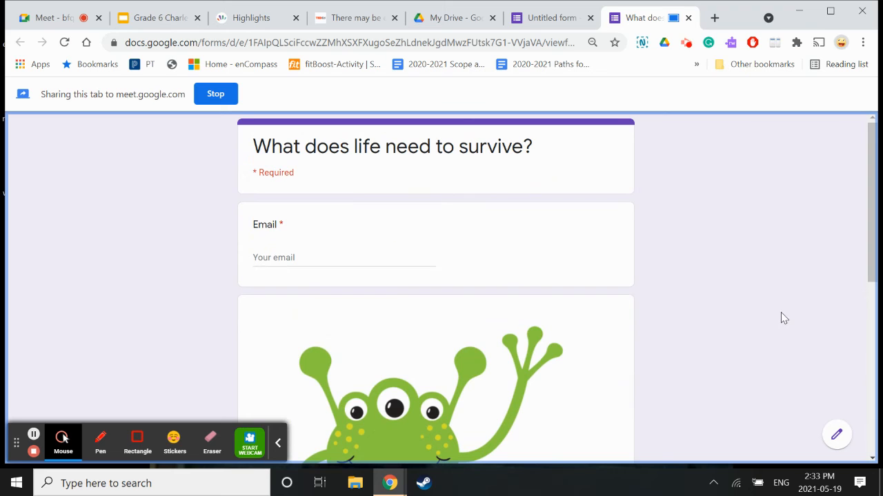
click(547, 19)
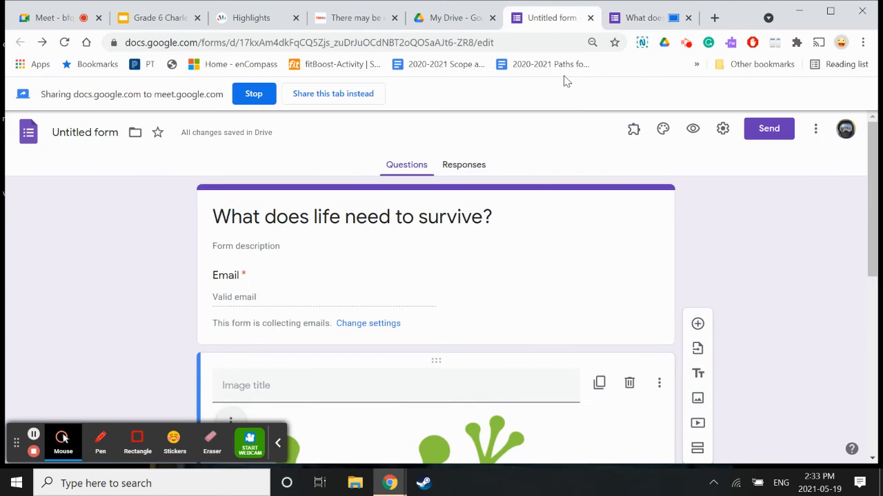
click(360, 97)
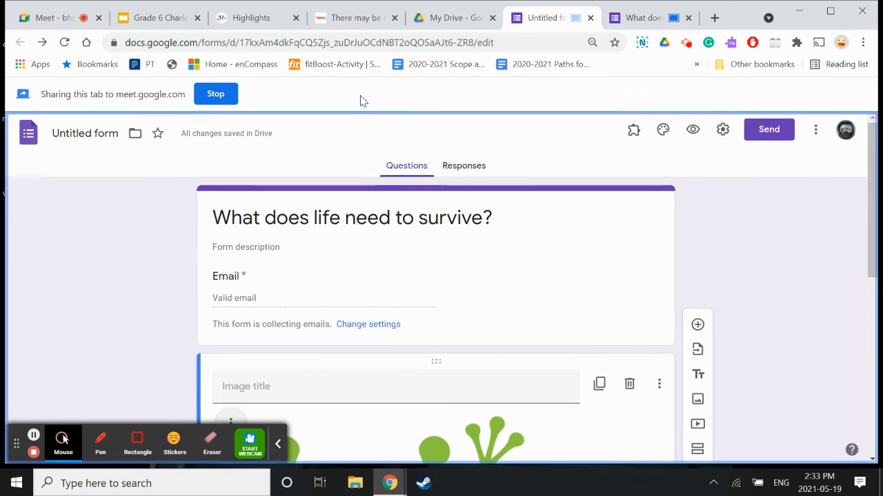
- Set the form's theme colour to green and open the header image selection
click(663, 130)
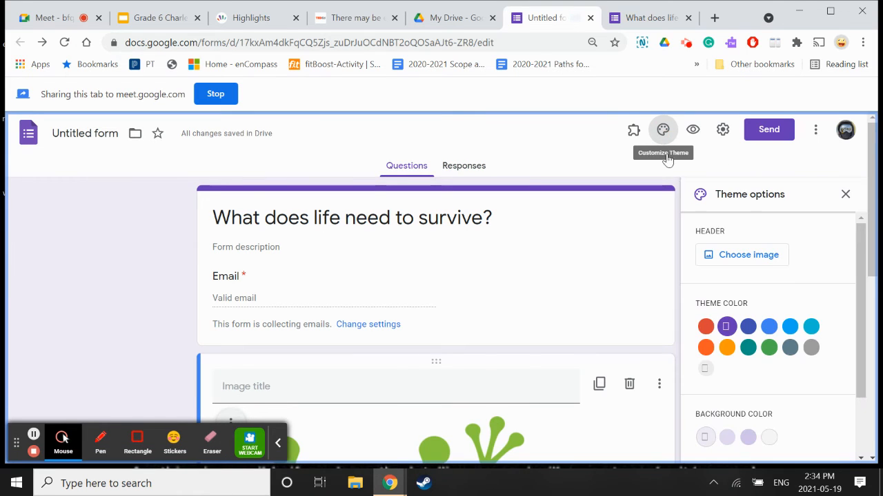
click(769, 347)
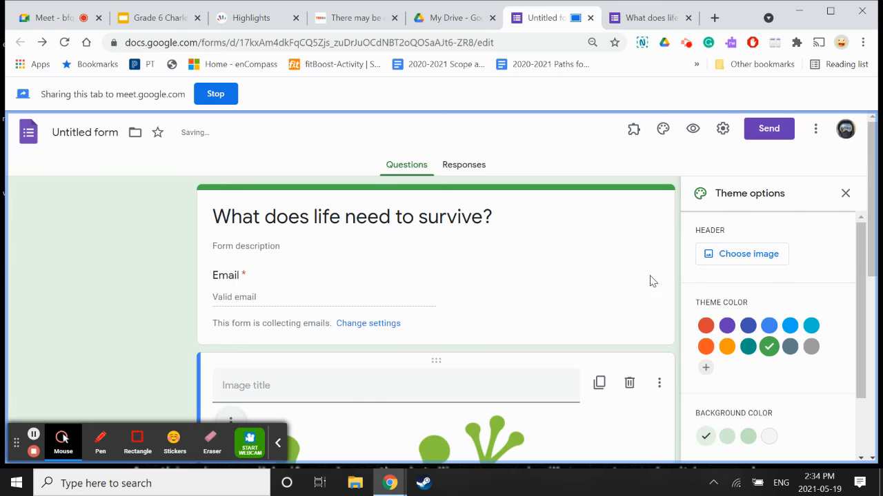
scroll(650, 283, down, 5)
scroll(651, 287, up, 5)
click(749, 255)
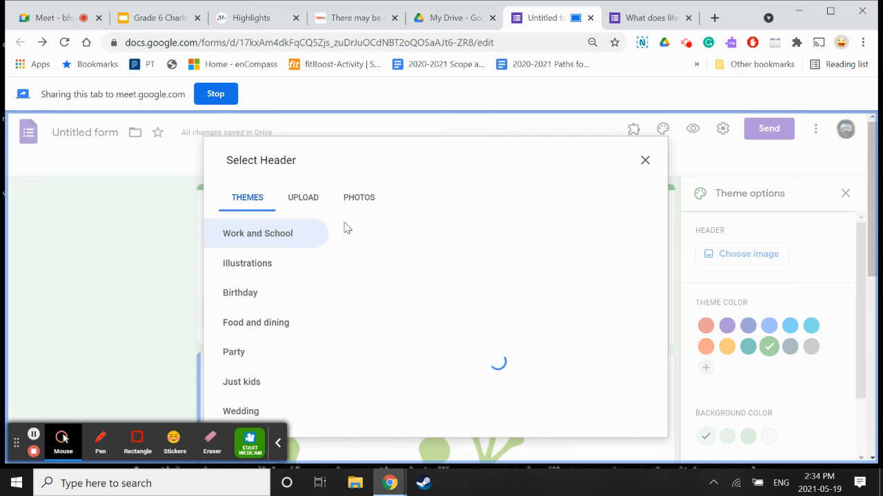
- Switch to Google Meet, admit the participant waiting to join, and return to the form's header selection
click(39, 23)
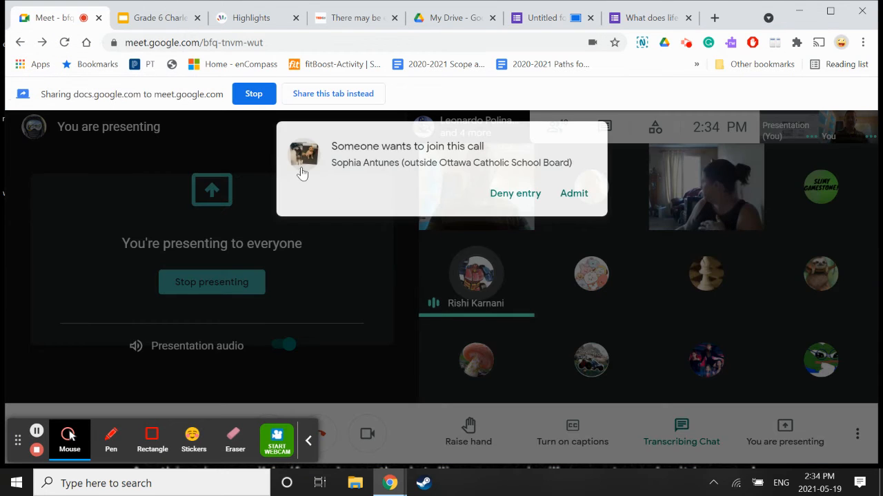
click(570, 196)
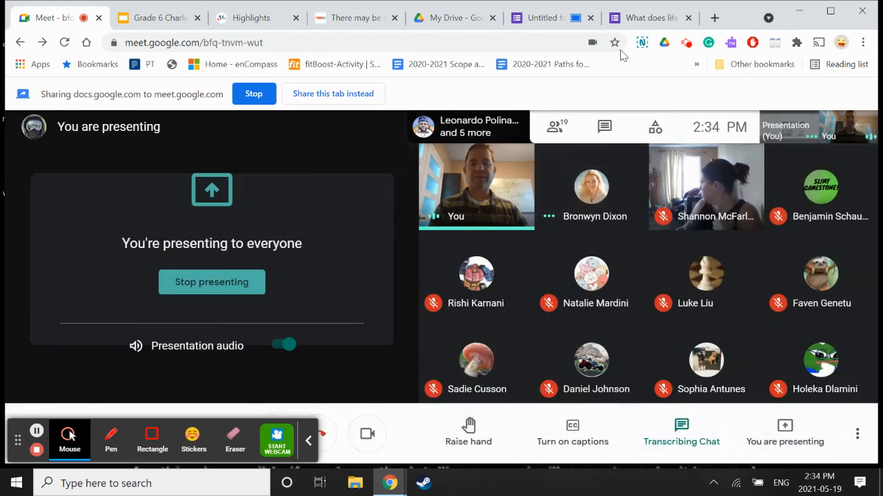
click(542, 19)
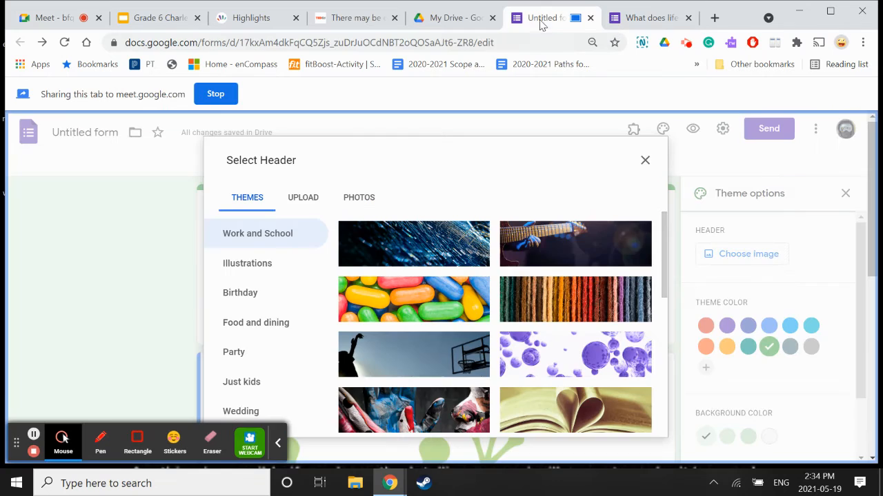
- Insert the dark blue glittering-strands picture from the Work and School themes as the form header and check it
click(454, 248)
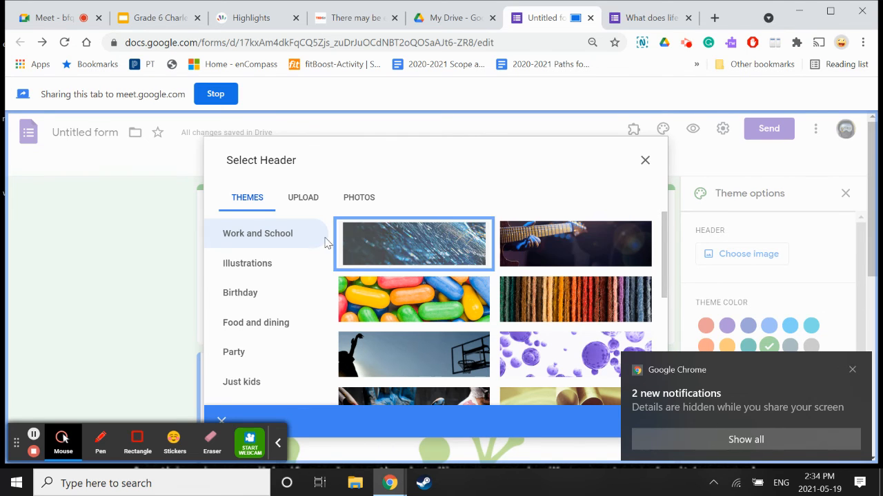
scroll(449, 280, down, 3)
click(632, 216)
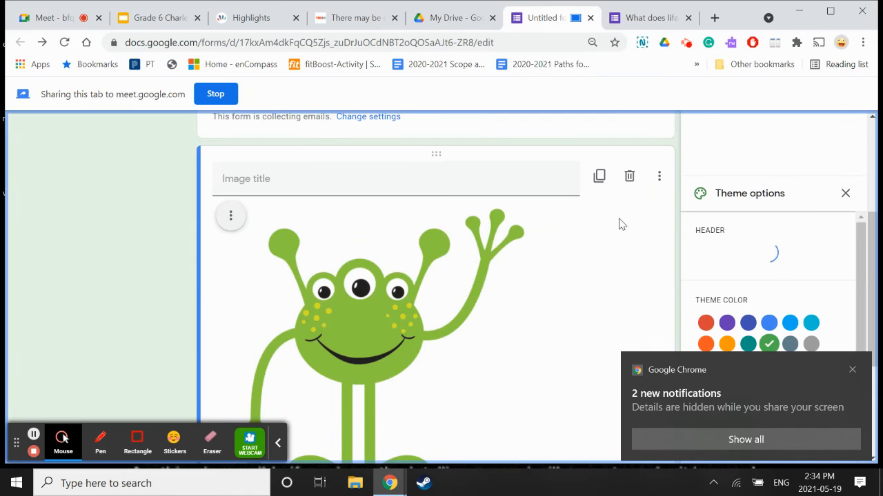
scroll(600, 227, up, 5)
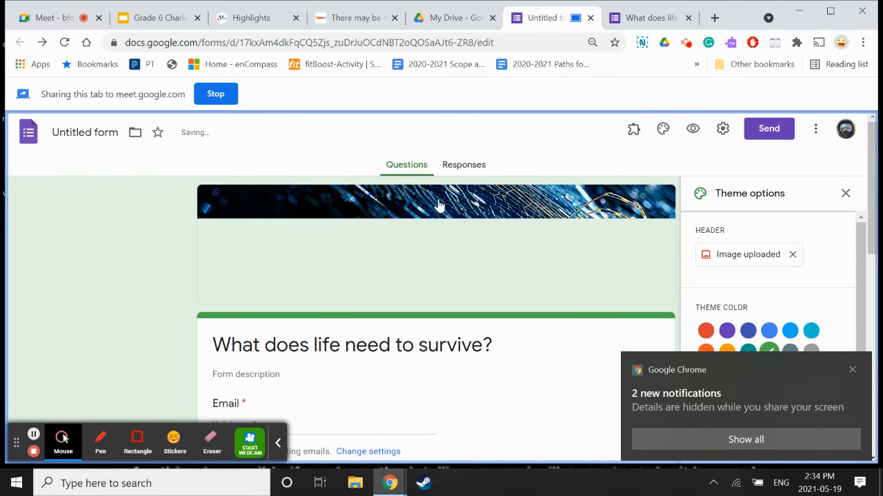
scroll(485, 302, down, 3)
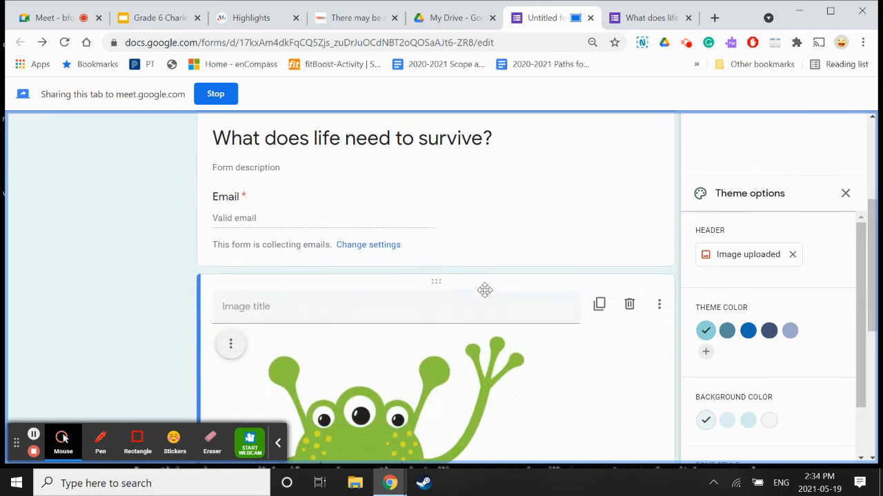
scroll(486, 288, up, 3)
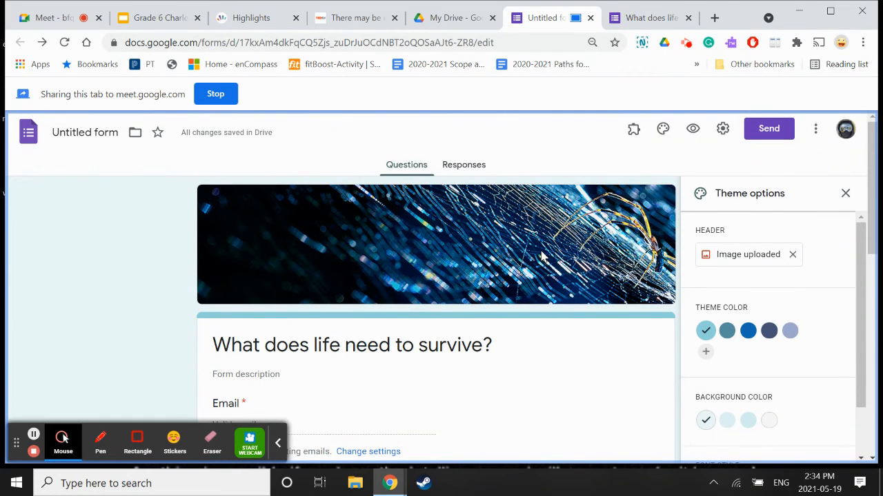
- Remove the dark blue header image from the form's theme
click(664, 129)
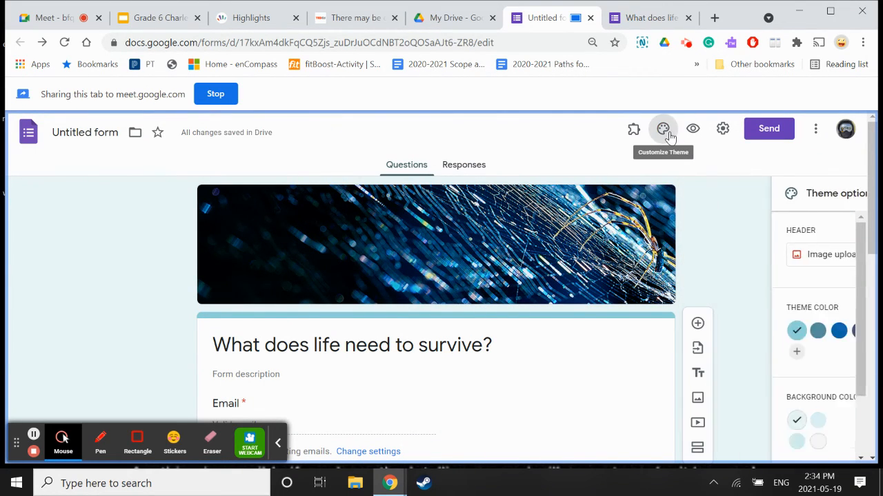
click(663, 129)
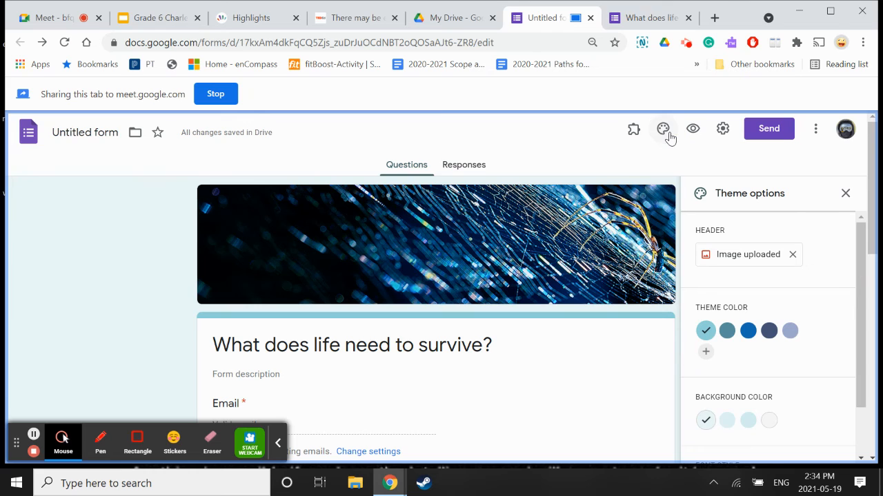
scroll(662, 250, down, 1)
scroll(776, 324, down, 5)
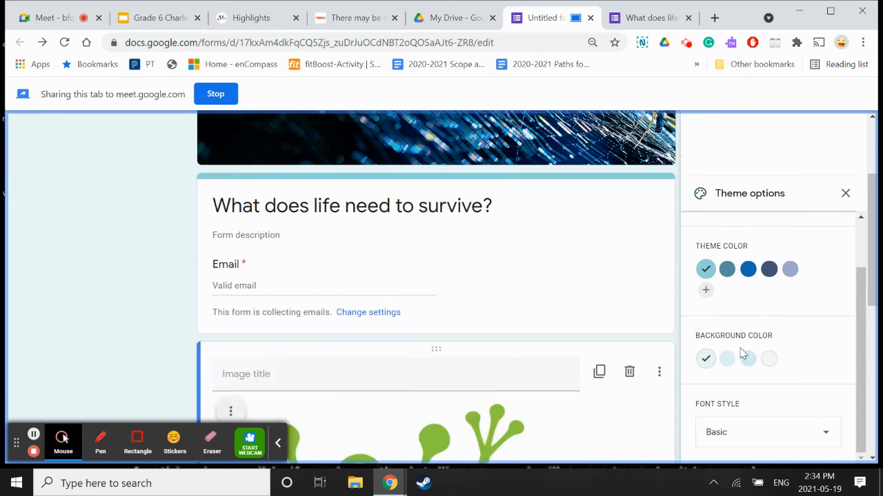
scroll(790, 314, up, 5)
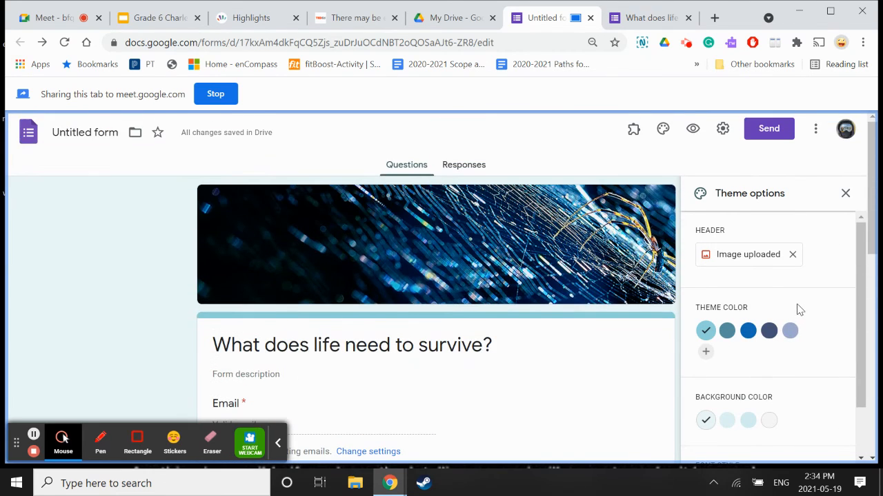
click(792, 255)
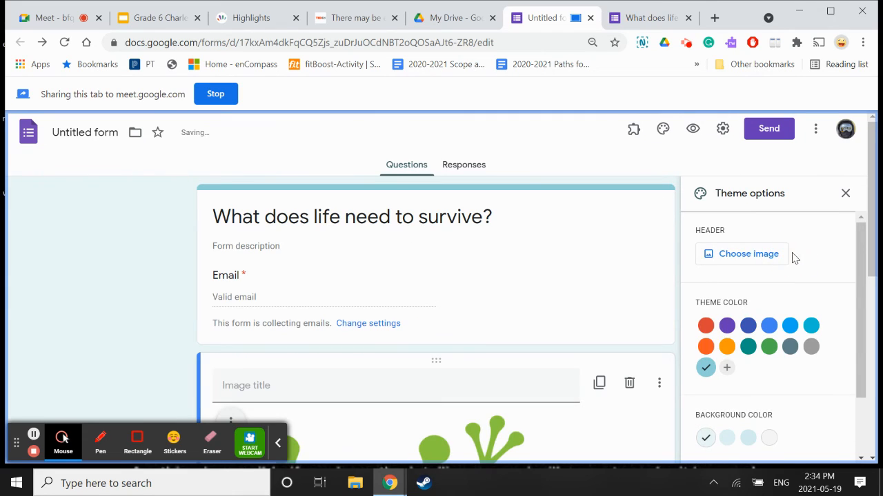
- Insert the purple night-sky picture of a person shining a light beam, from the Work and School themes, as the form header
click(744, 262)
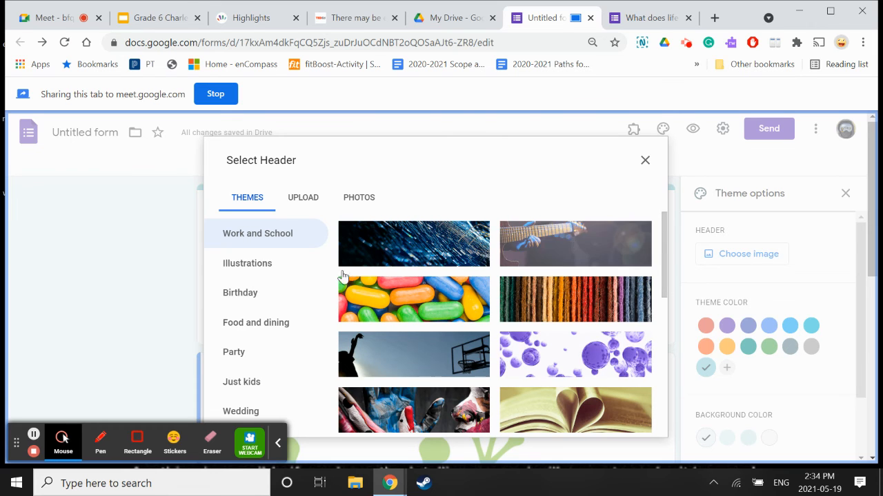
scroll(285, 304, down, 2)
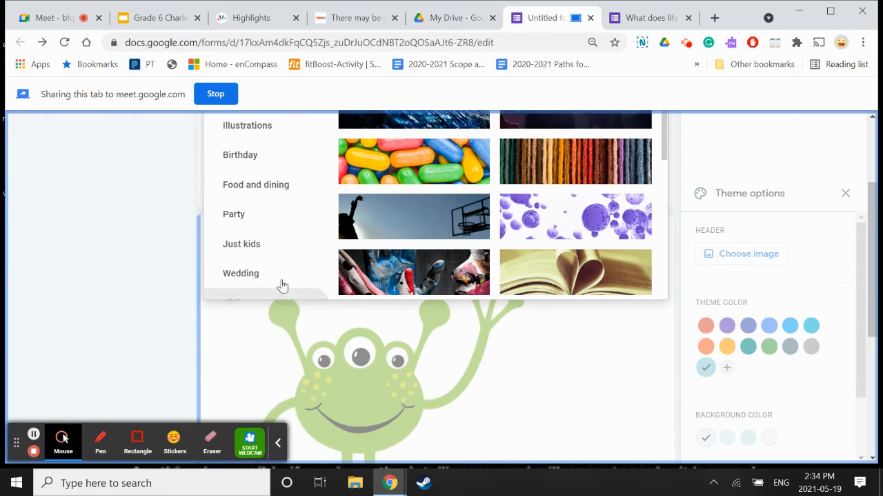
scroll(282, 286, up, 1)
scroll(282, 283, up, 1)
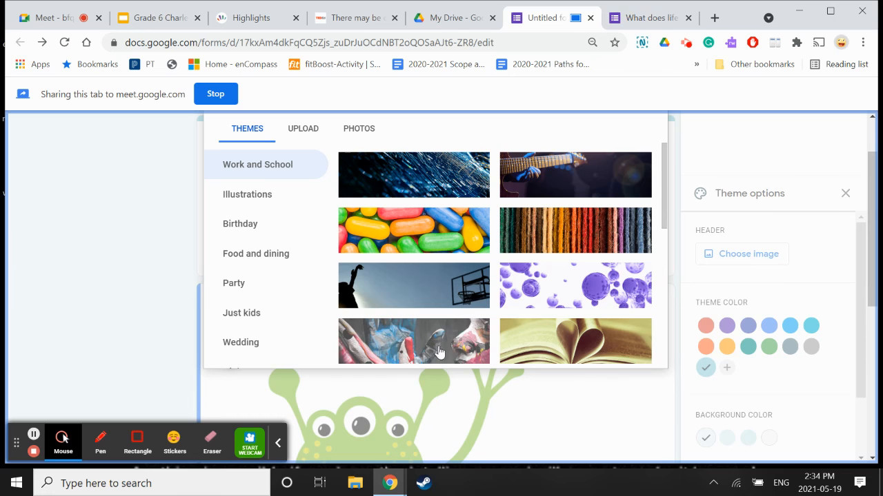
scroll(483, 318, down, 1)
scroll(497, 304, down, 6)
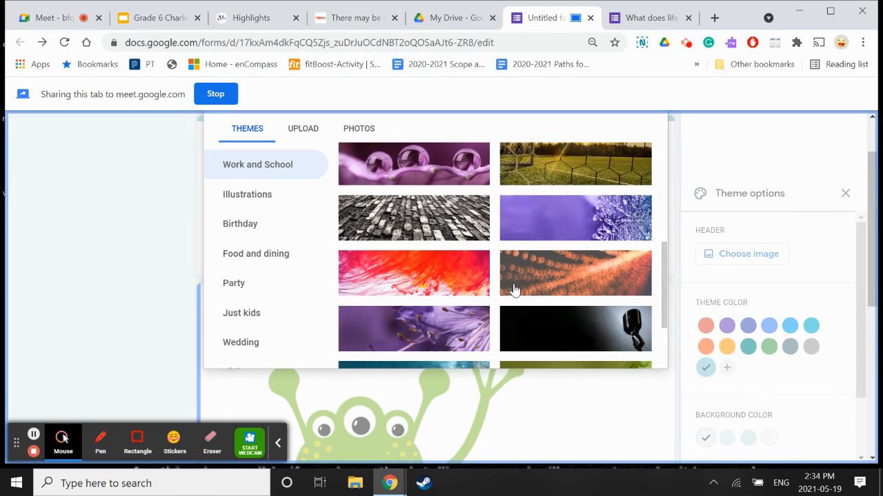
scroll(528, 296, up, 1)
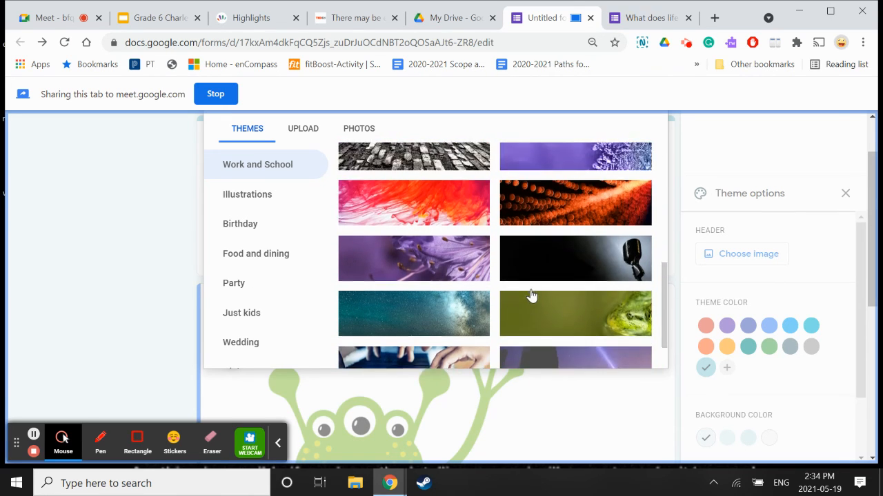
scroll(531, 296, down, 2)
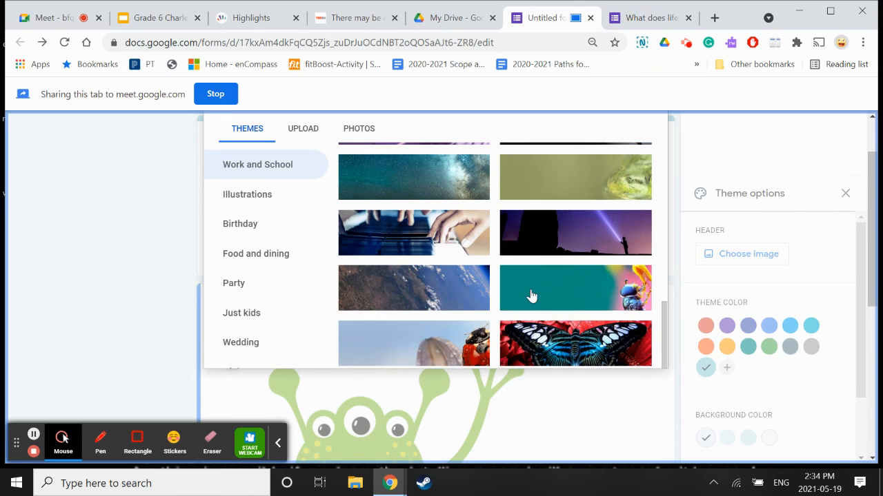
click(456, 294)
click(581, 243)
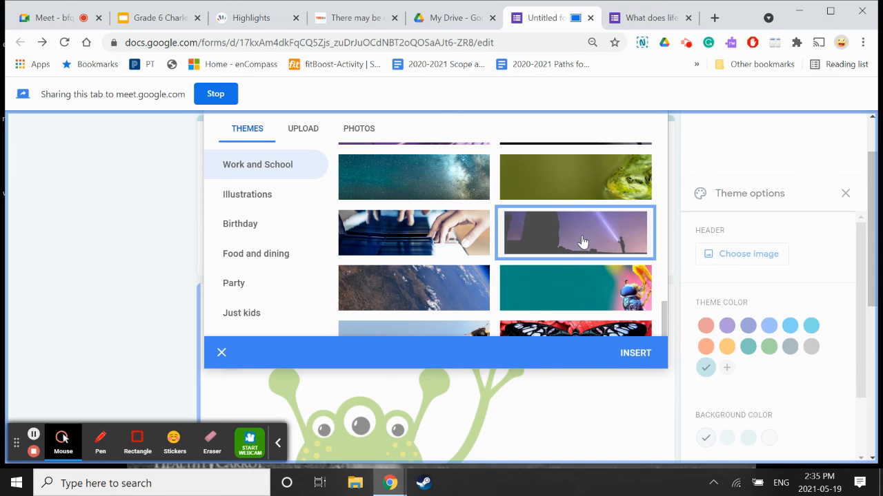
click(635, 353)
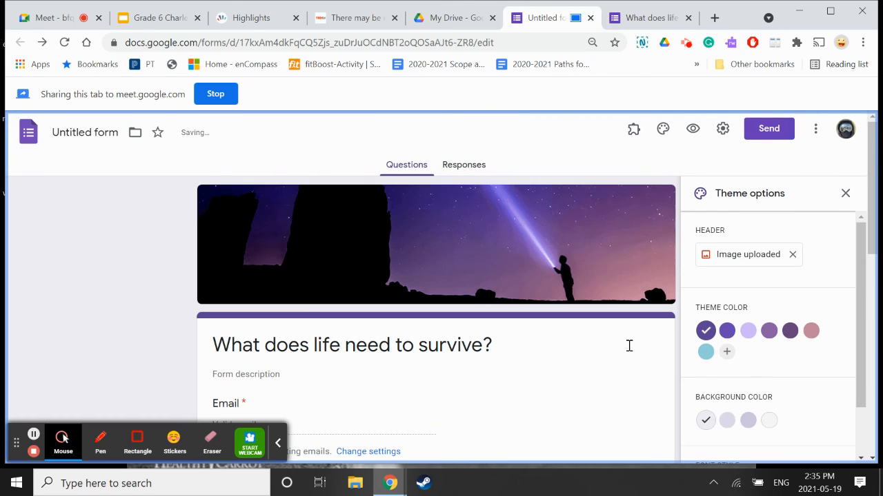
- Look at the form's sending options, including email delivery, and close them without sending
scroll(630, 348, up, 3)
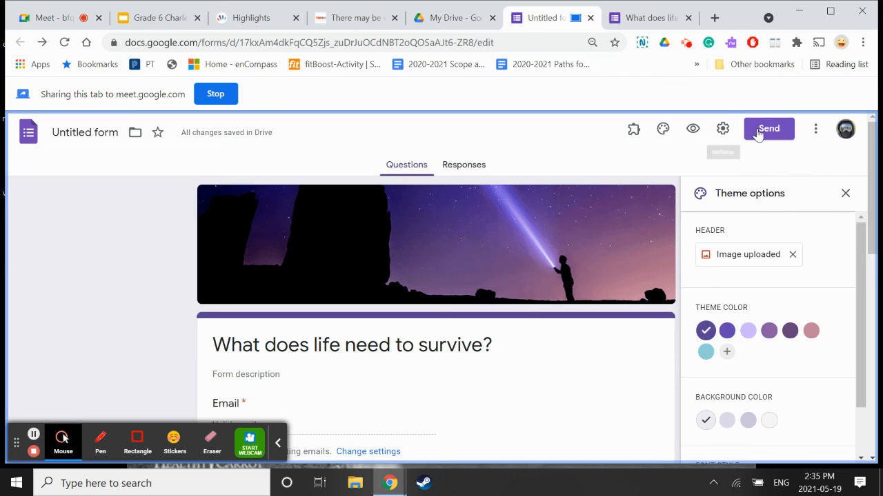
click(770, 134)
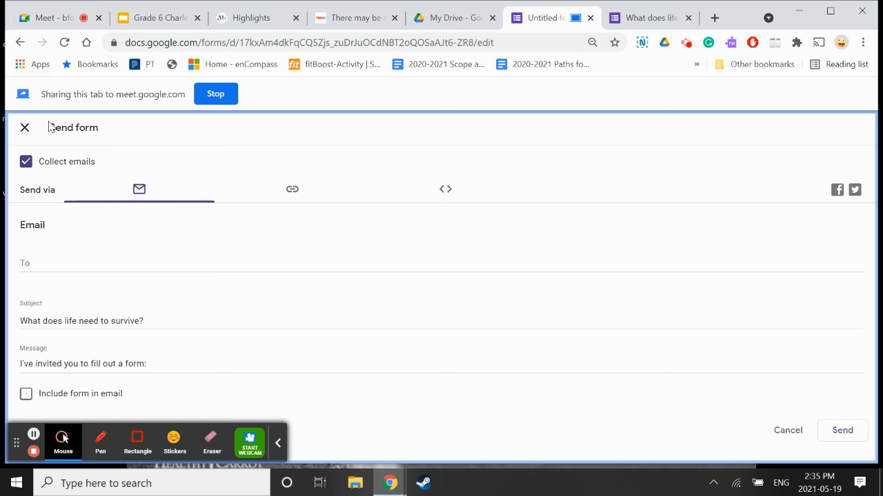
click(25, 130)
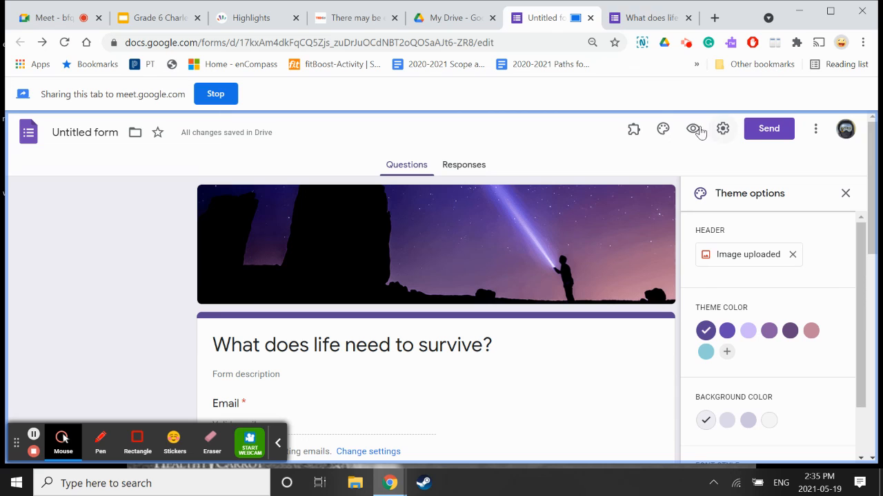
- Preview the form with its tab shared to the meeting instead, and select the preview's web address
click(692, 129)
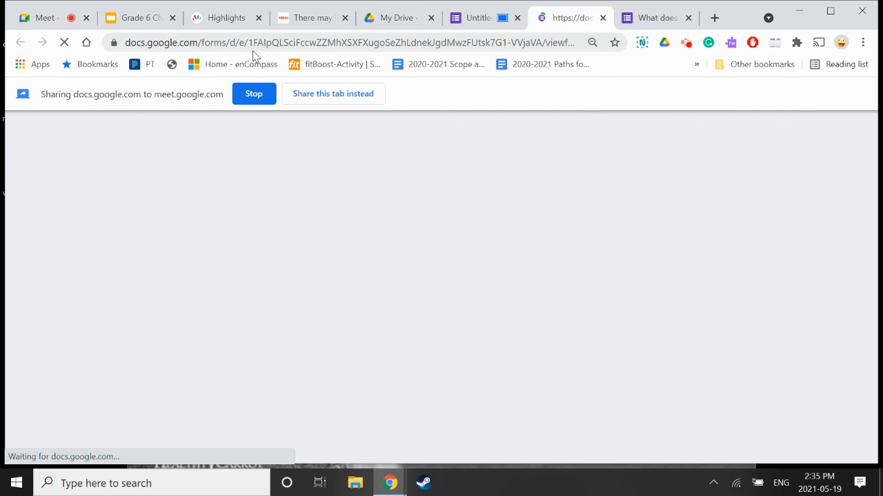
click(328, 94)
click(290, 43)
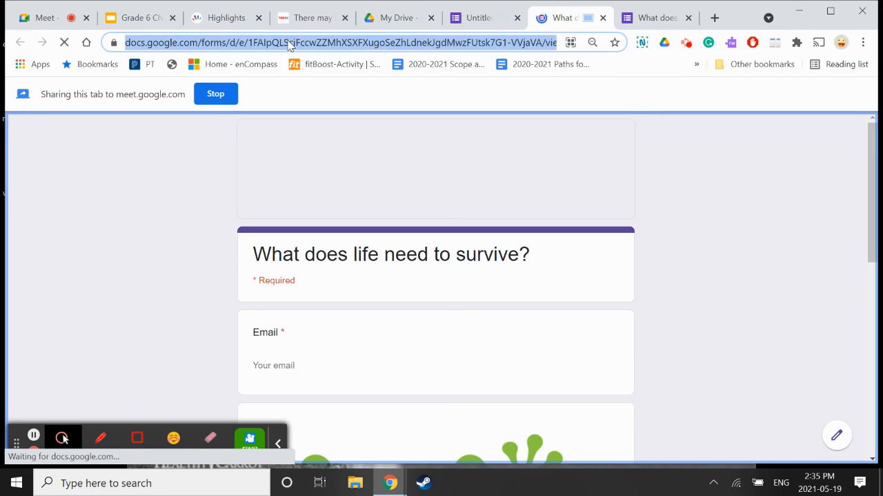